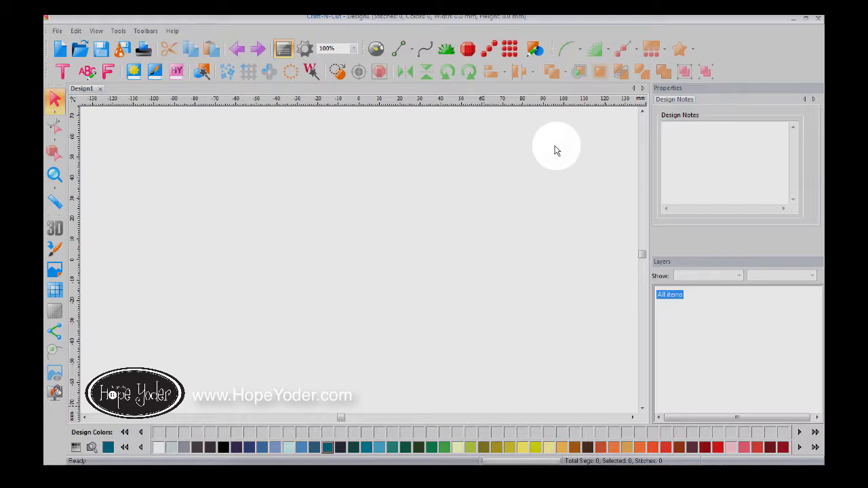
- Insert the scalloped circle frame from the Hope Yoder Library at its default size
click(134, 71)
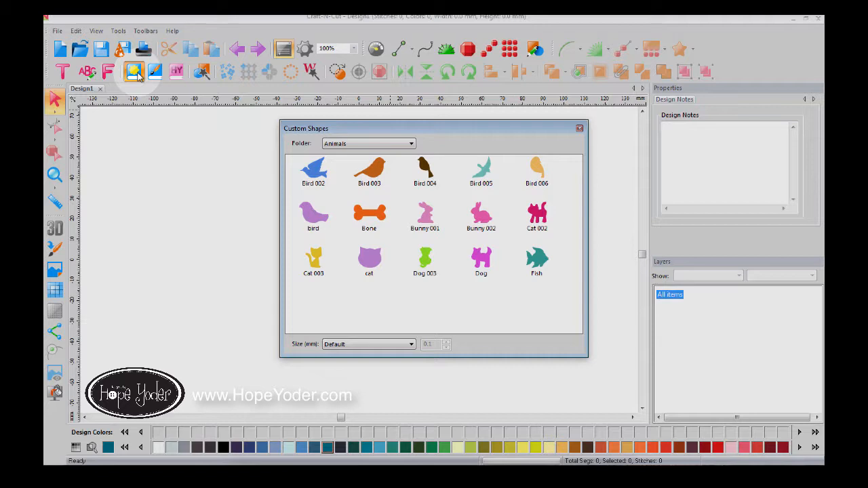
click(579, 130)
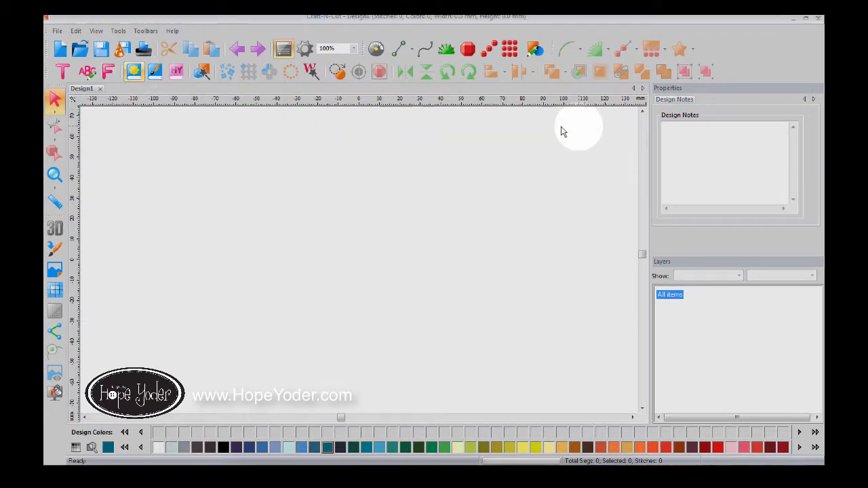
click(176, 71)
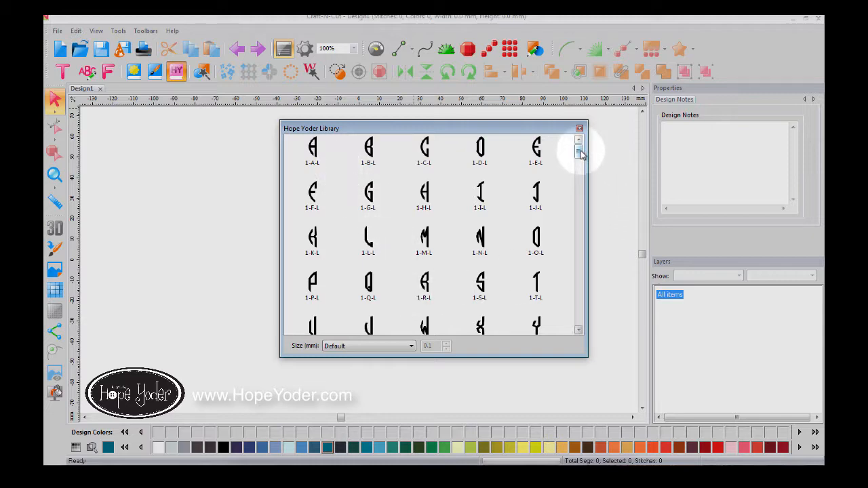
drag(581, 154, 600, 256)
double_click(366, 174)
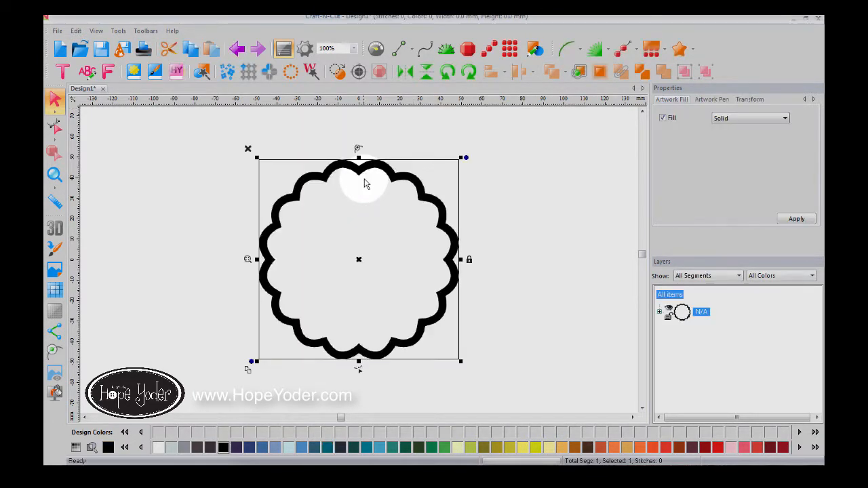
- Remove the scalloped circle's fill to check its outline and artwork layer, and restore the solid fill
click(663, 117)
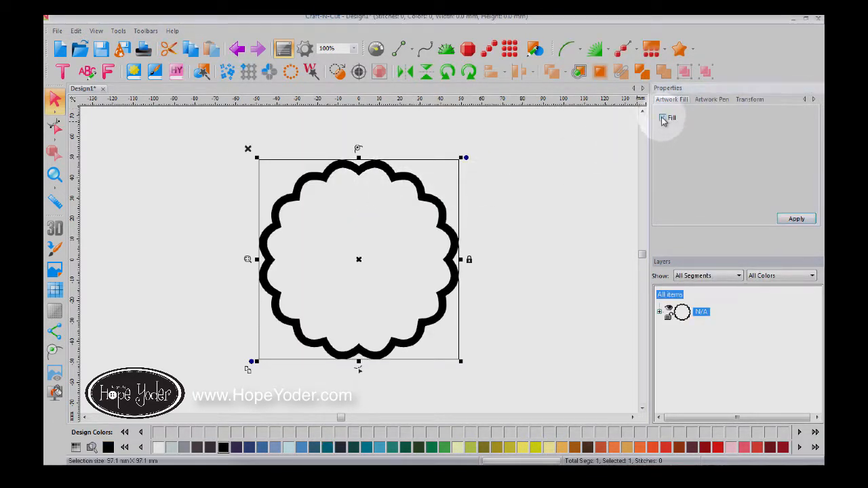
click(796, 220)
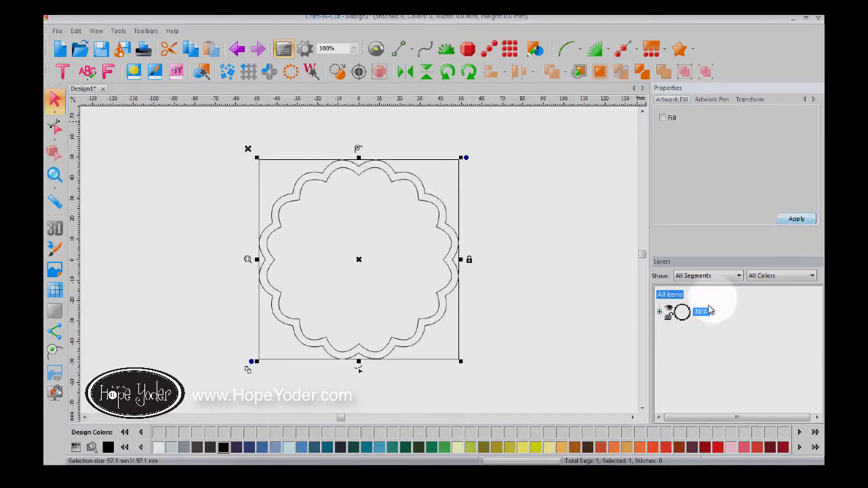
click(659, 311)
click(710, 331)
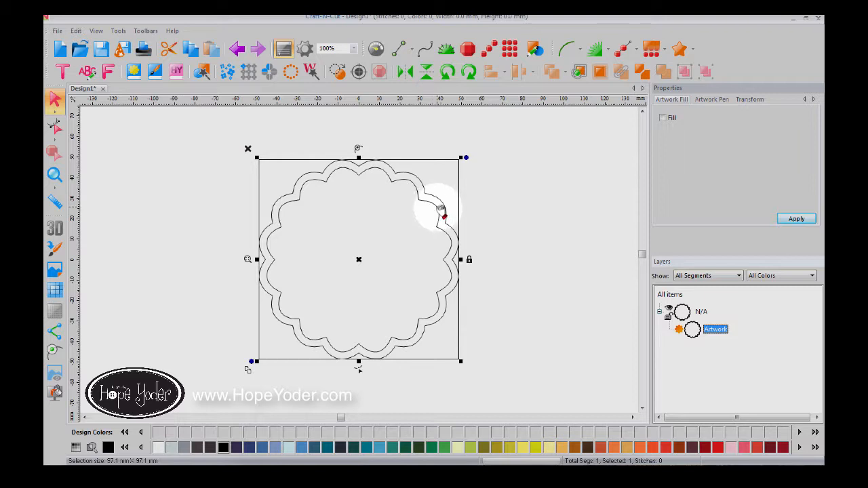
click(663, 117)
click(796, 220)
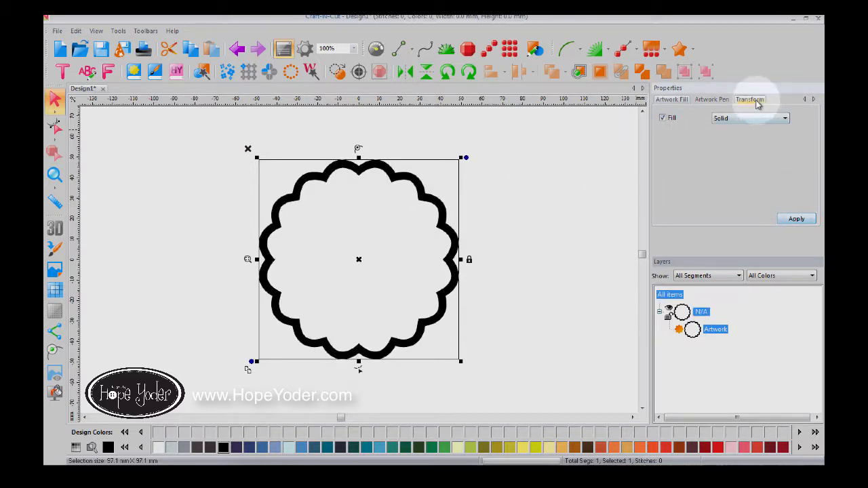
- Resize the scalloped circle to 0.5 inches wide with its aspect ratio maintained
click(749, 99)
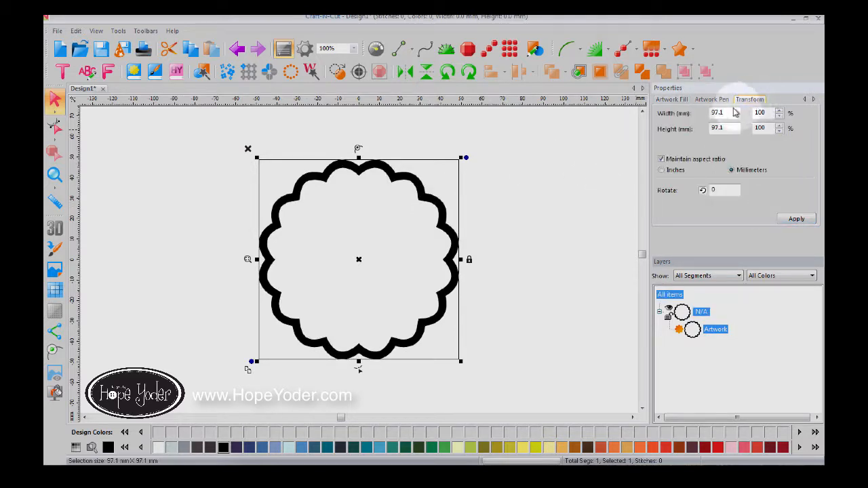
click(662, 171)
drag(735, 112, 673, 116)
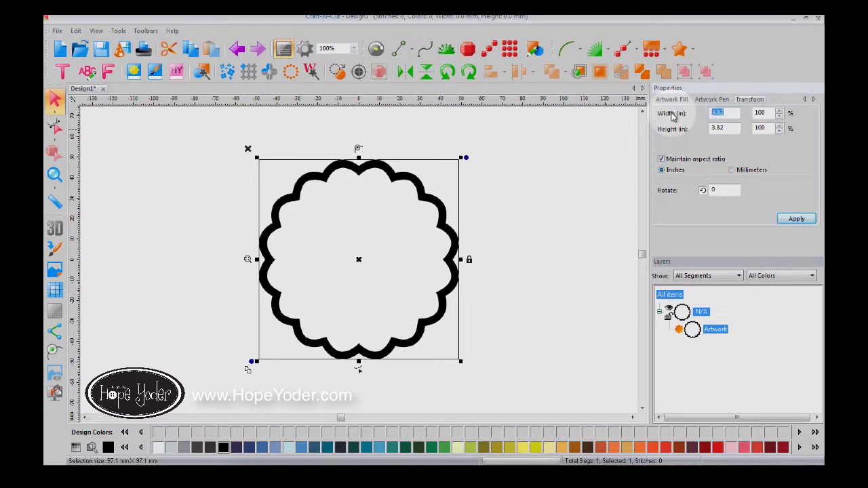
text(.5)
click(792, 220)
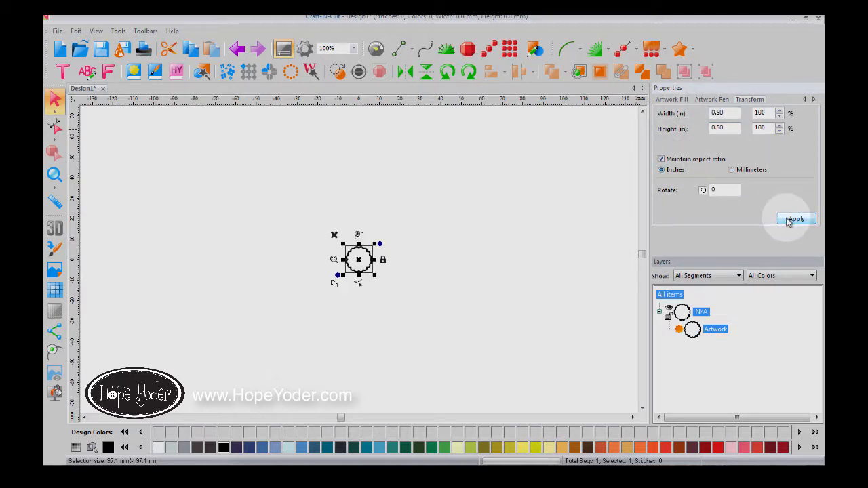
- Generate a reshuffled random set from the small scalloped circle, and undo it
click(227, 74)
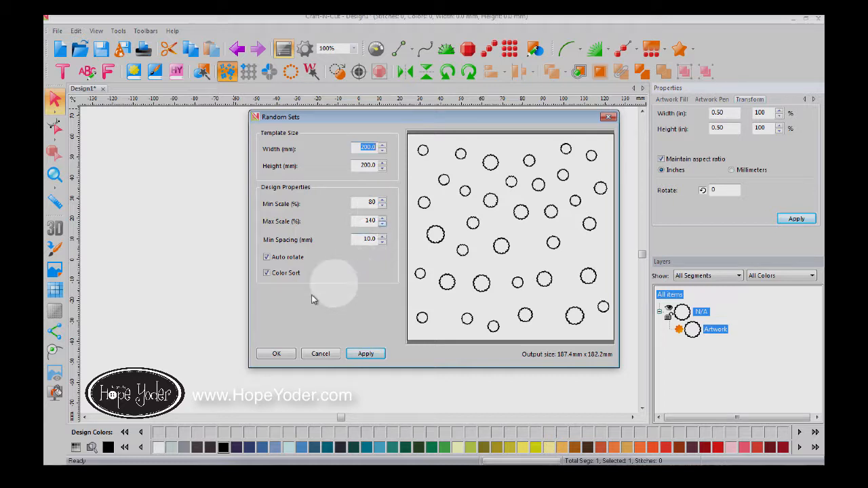
click(365, 354)
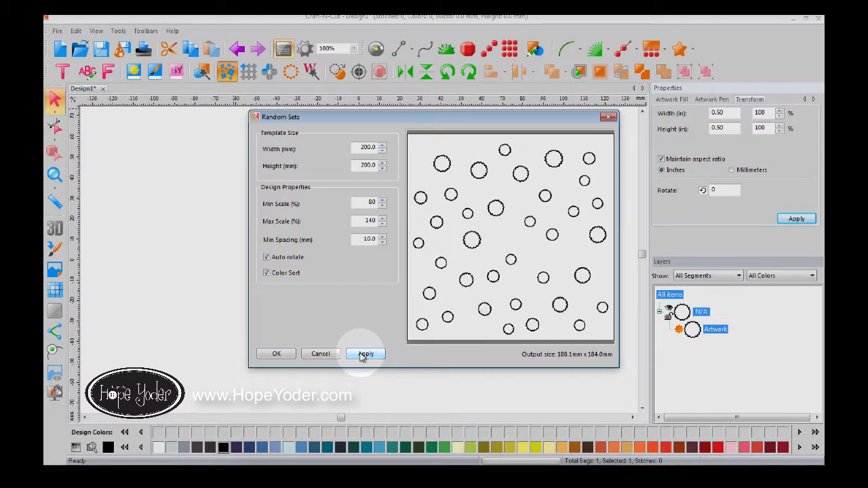
click(278, 353)
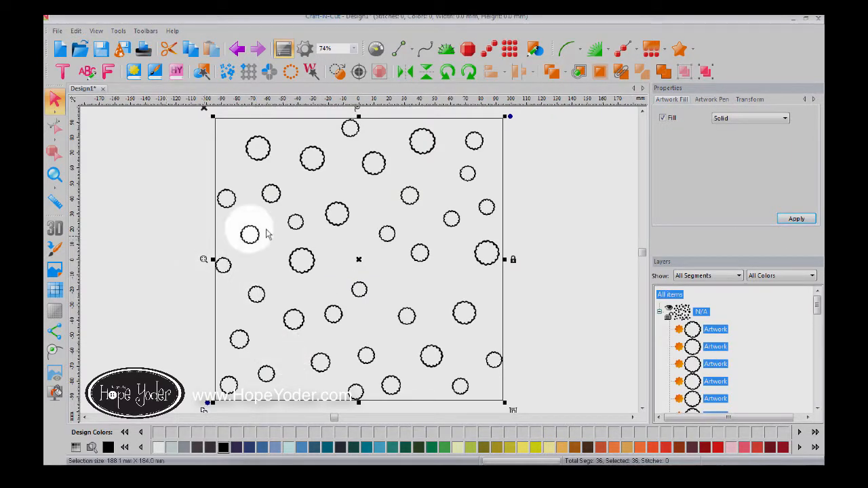
click(582, 224)
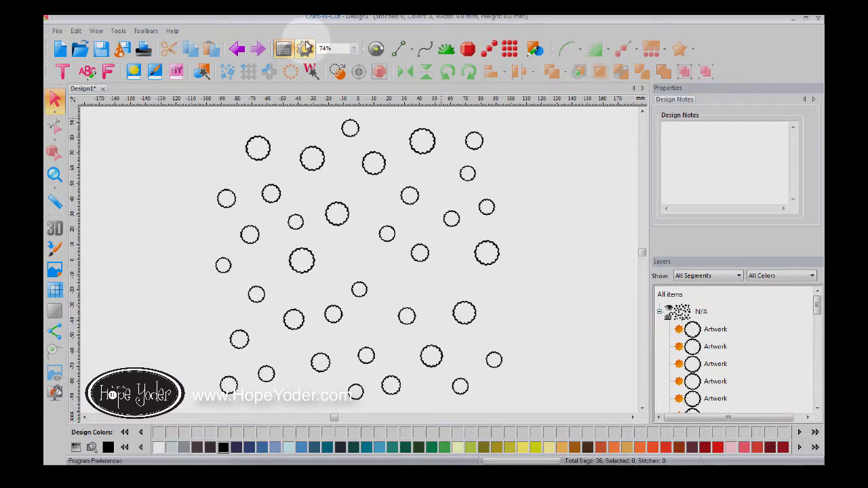
click(237, 48)
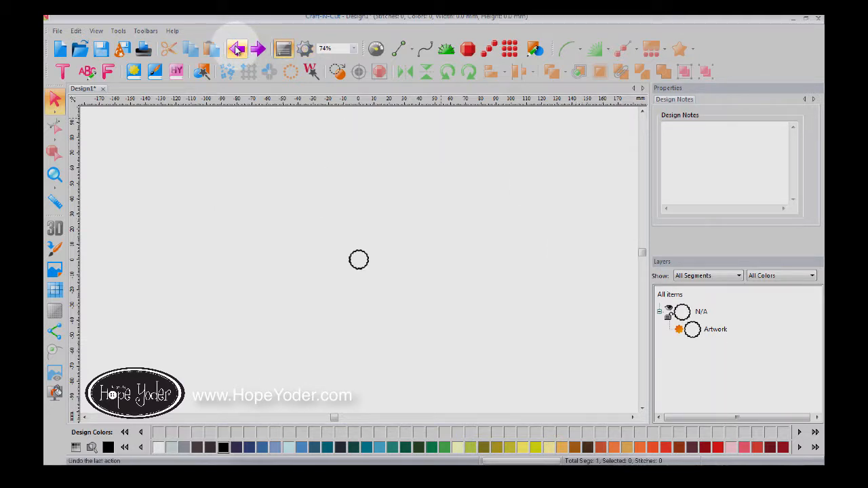
- Start a repetitive set from the scalloped circle with 4 across and 4 down
click(359, 266)
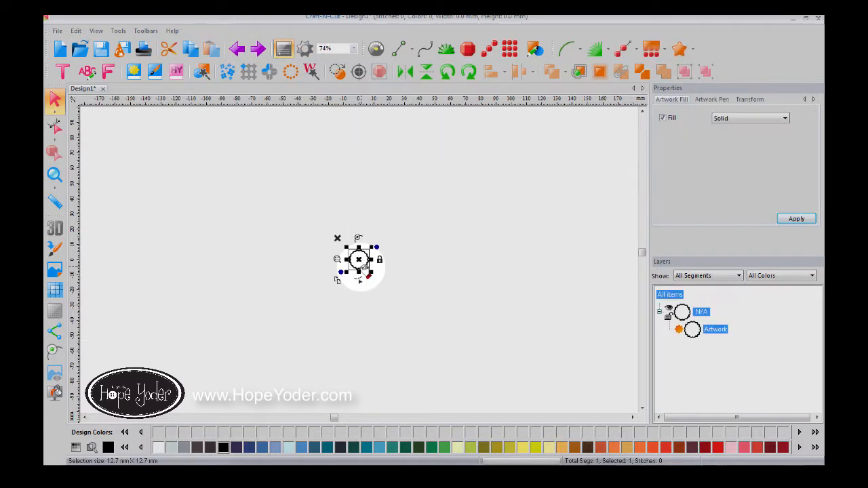
click(245, 77)
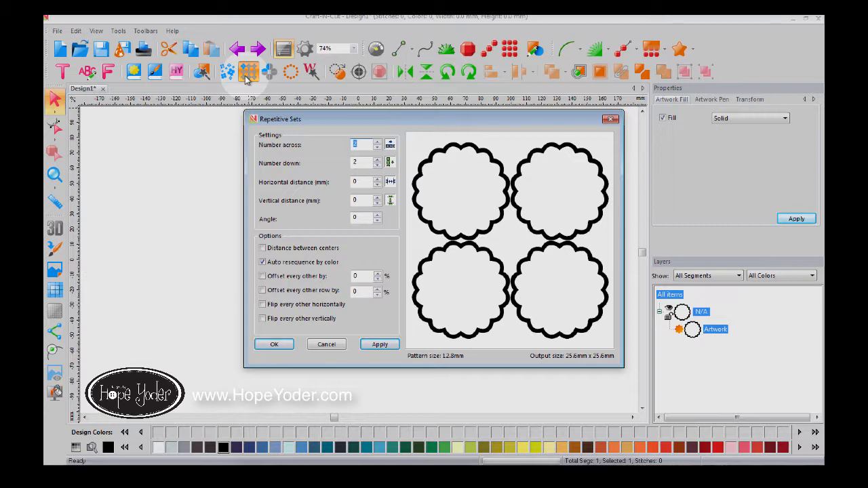
click(375, 143)
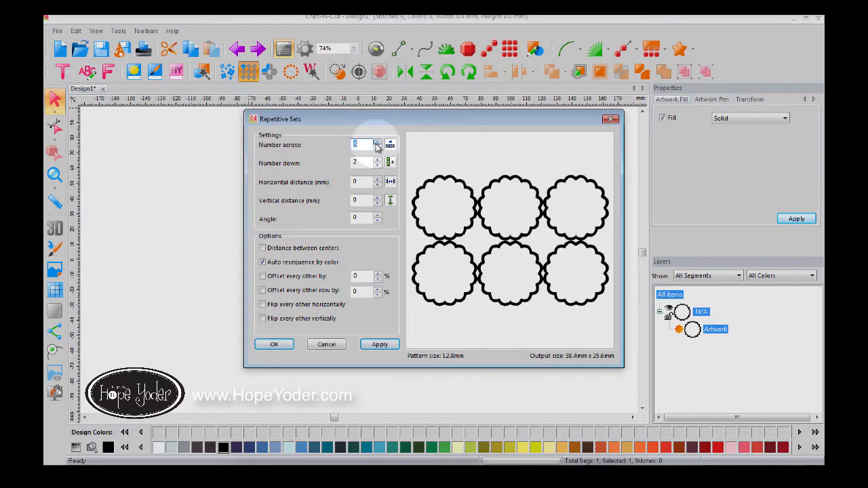
click(375, 143)
click(376, 159)
click(376, 160)
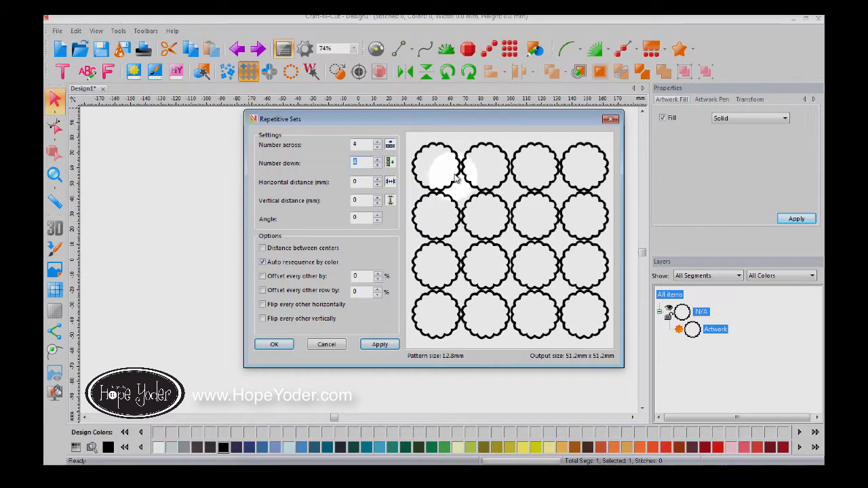
- Set the repetitive set's horizontal and vertical distances to 3 mm
click(377, 178)
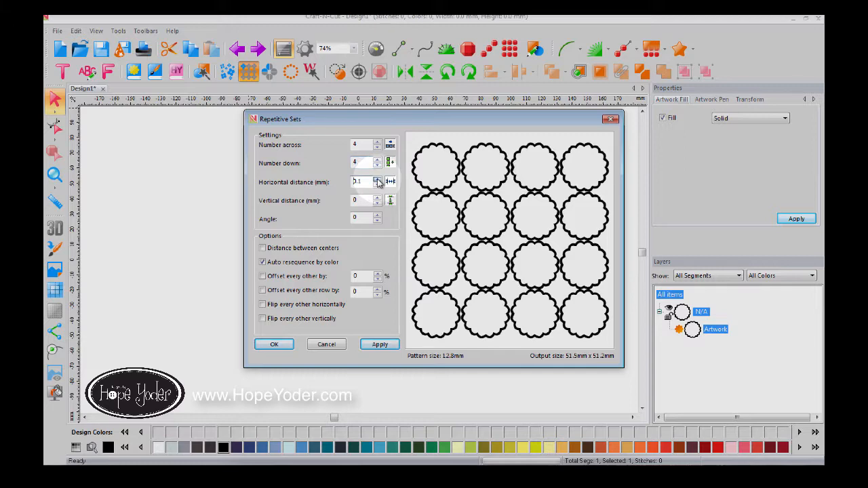
click(378, 179)
click(377, 179)
click(377, 184)
click(378, 185)
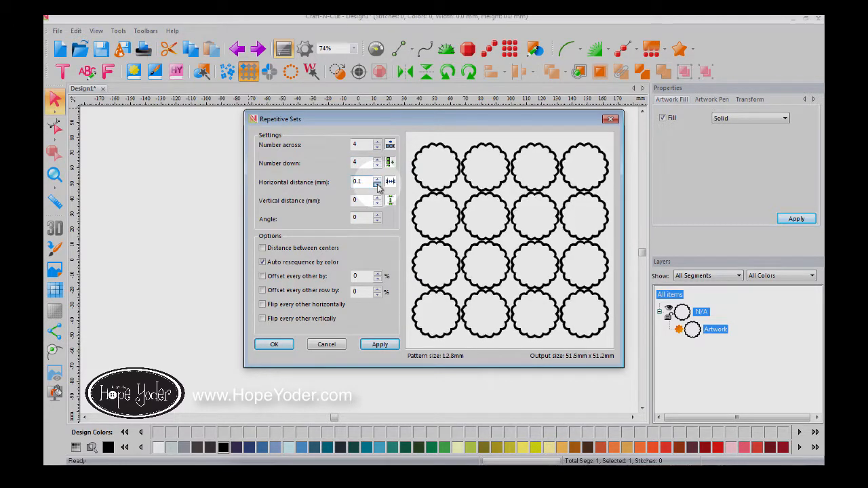
click(378, 185)
click(378, 184)
click(378, 185)
click(378, 185)
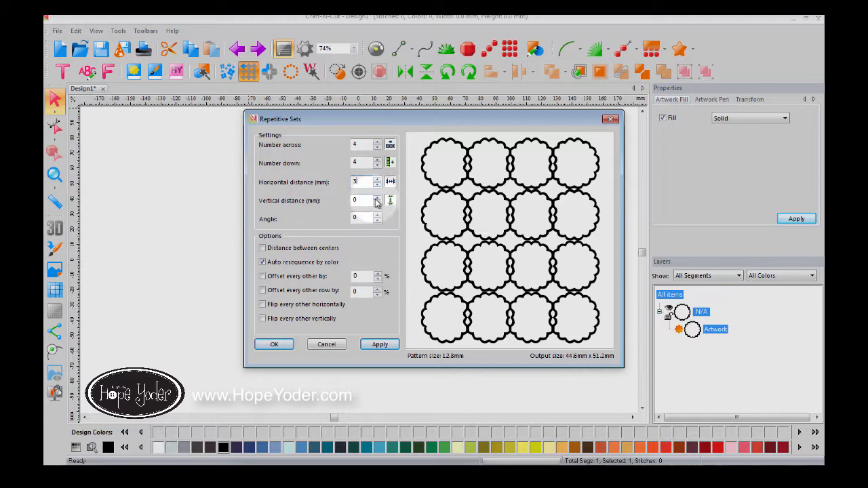
click(378, 203)
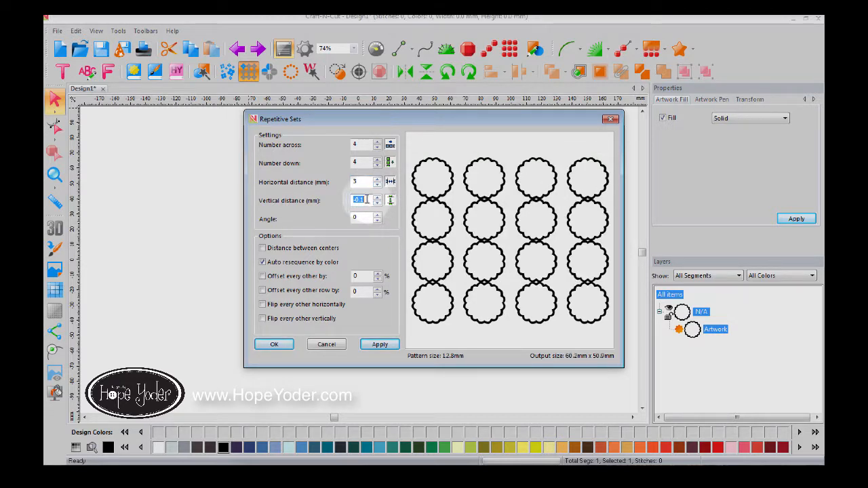
text(3)
click(359, 215)
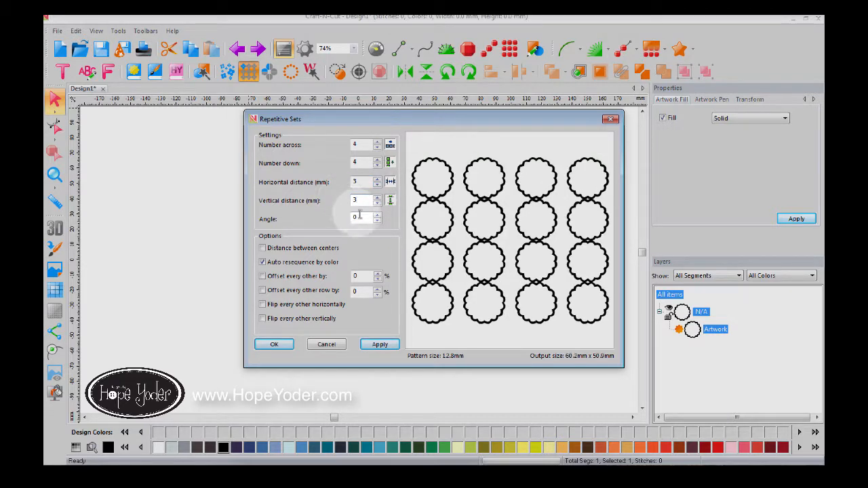
- Change the horizontal and vertical distances to -3 mm so the circles overlap, and create the set
click(352, 202)
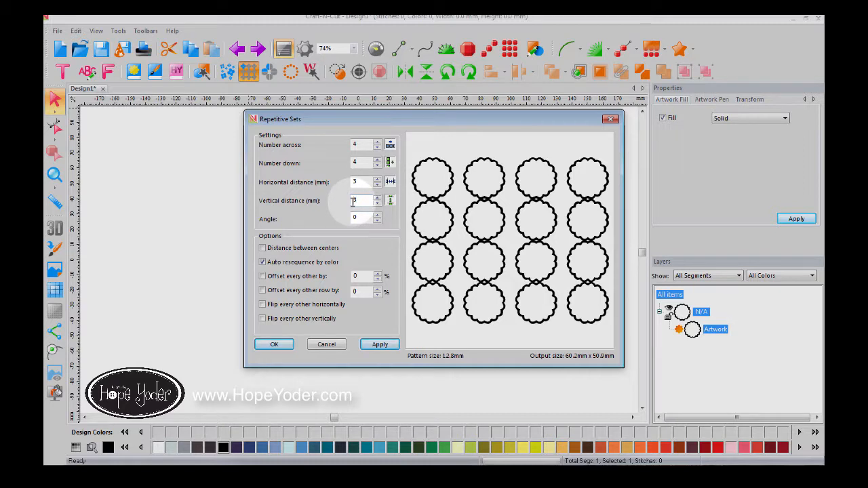
click(354, 183)
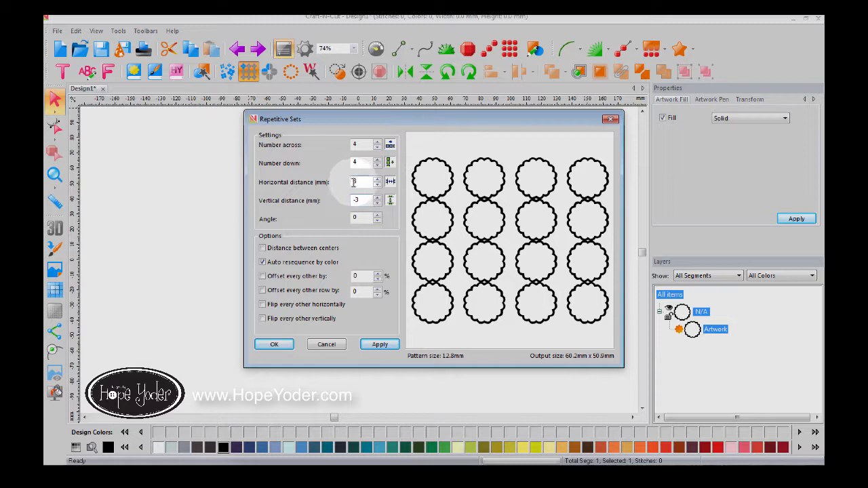
text(-)
click(388, 345)
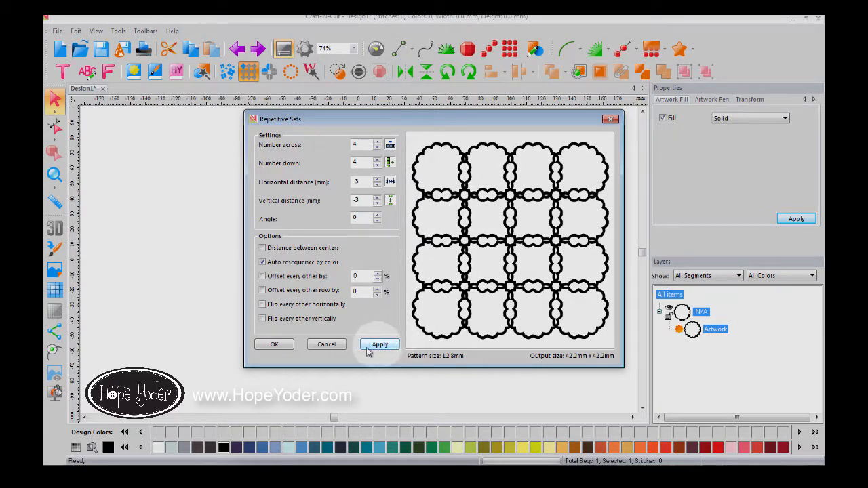
click(274, 344)
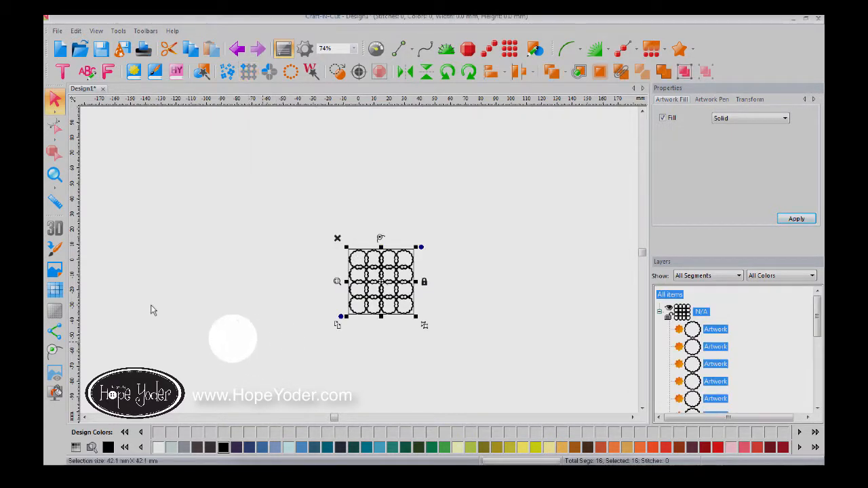
- Remove the fill from all circles in the overlapping grid, leaving only their outlines
click(54, 174)
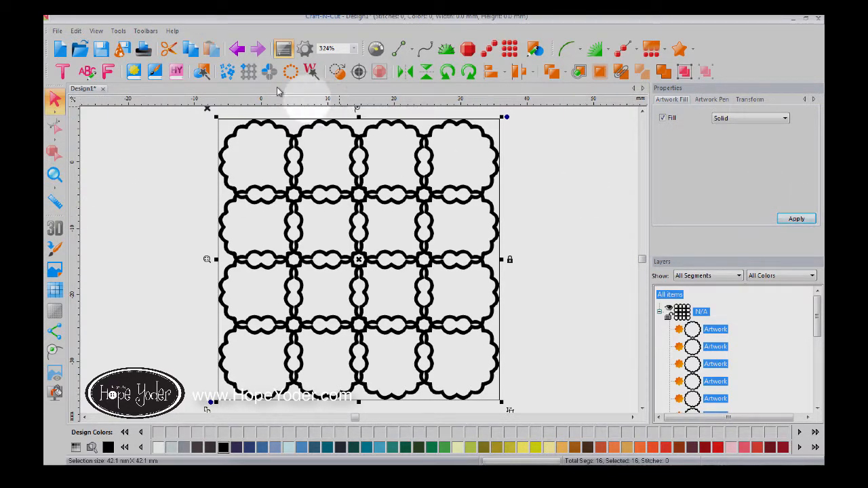
click(663, 118)
click(795, 218)
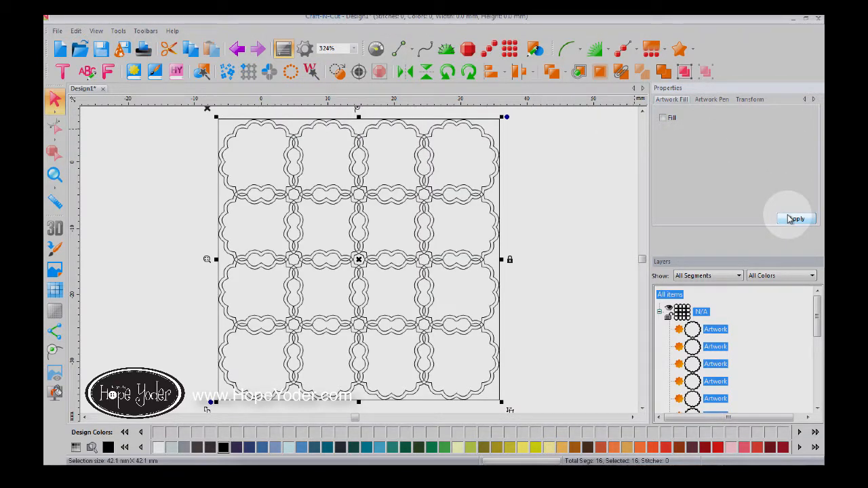
- Weld all the overlapping scalloped circles of the grid into one shape
click(666, 296)
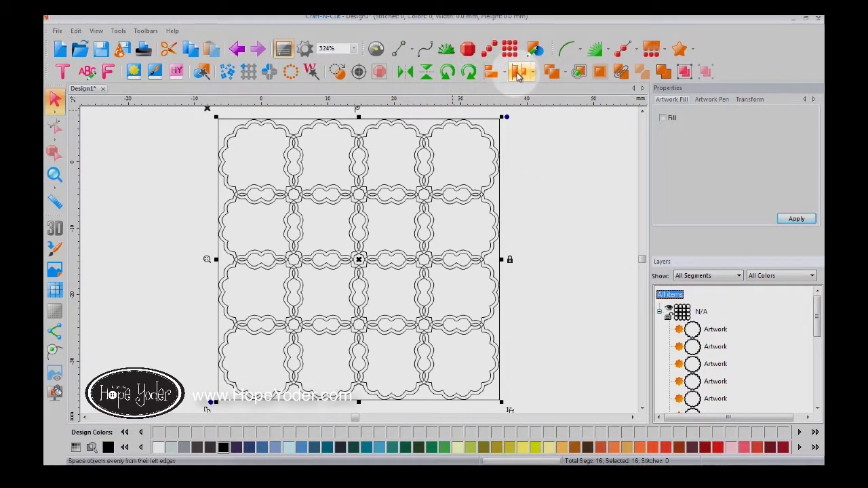
click(567, 78)
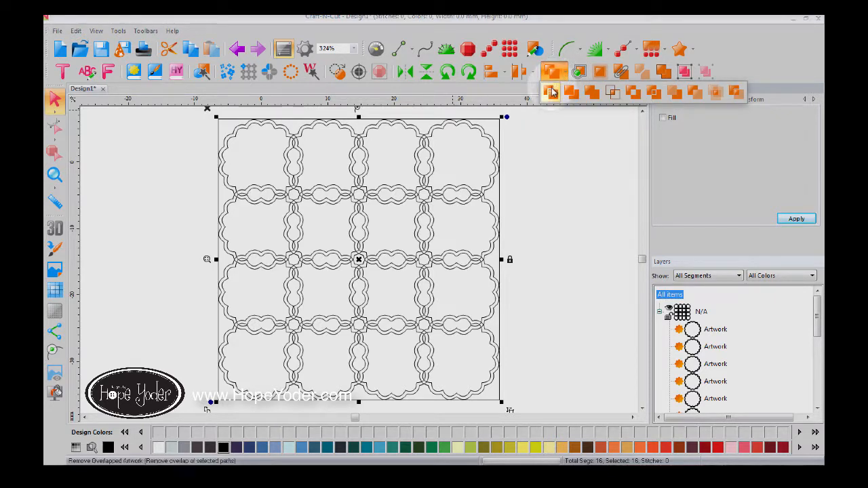
click(591, 93)
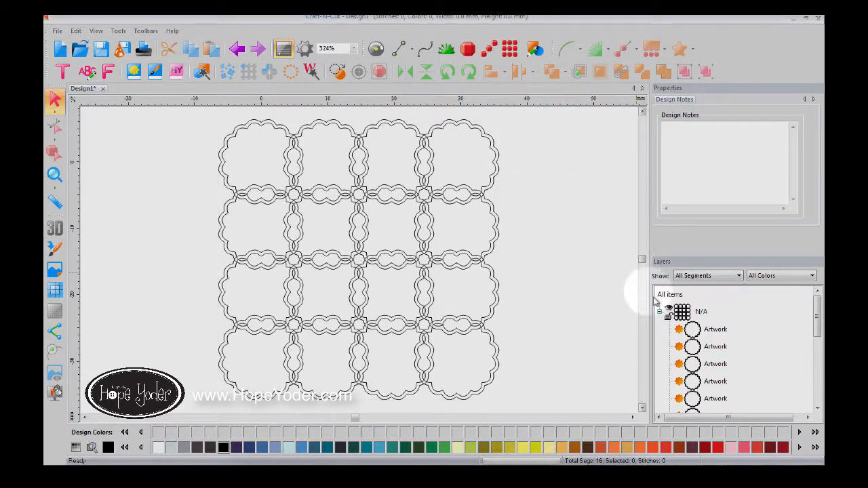
click(679, 297)
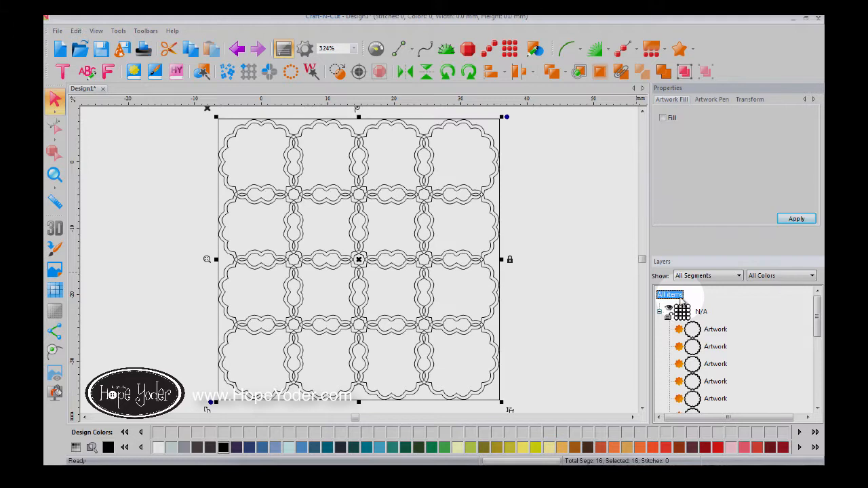
click(567, 74)
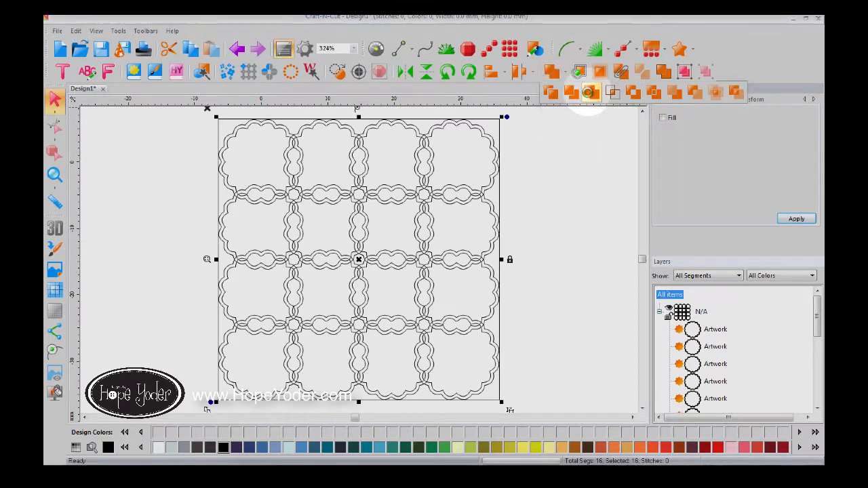
click(590, 93)
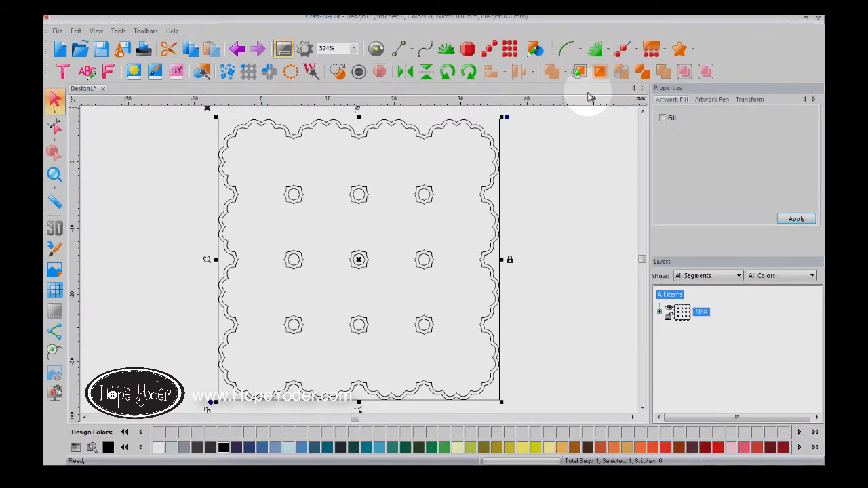
- Undo the weld, the fill removal and the repetitive set to return to the single small scalloped circle
click(237, 49)
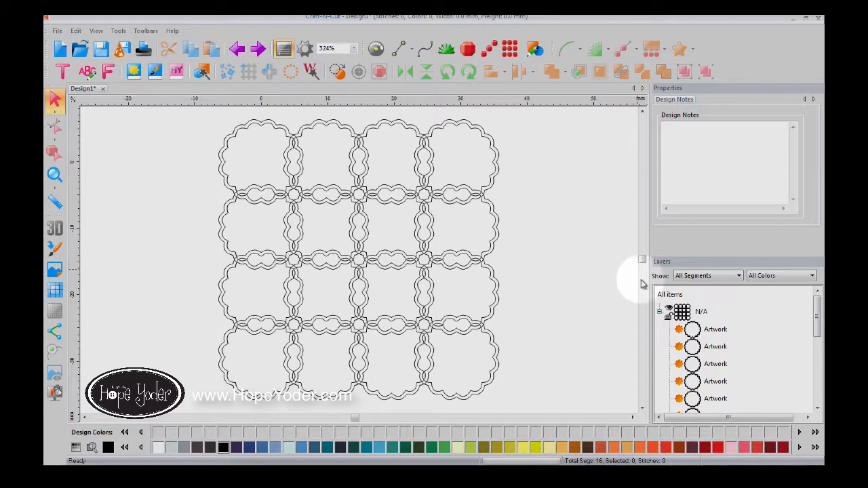
click(659, 312)
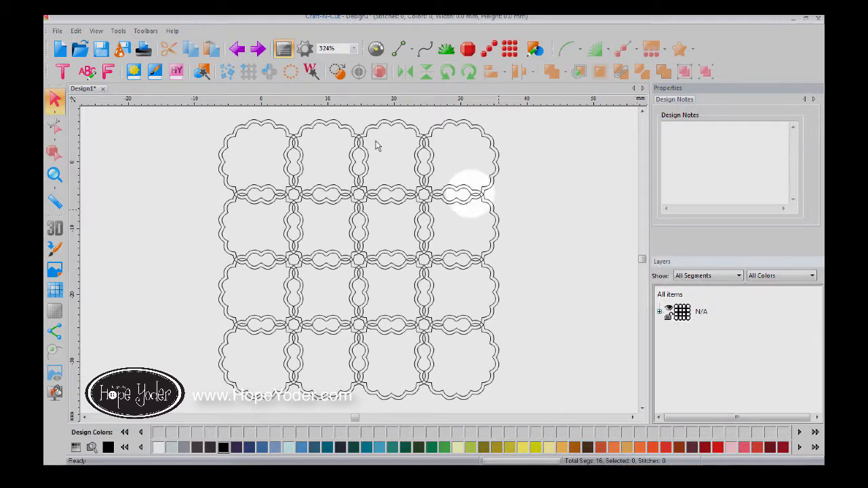
click(235, 54)
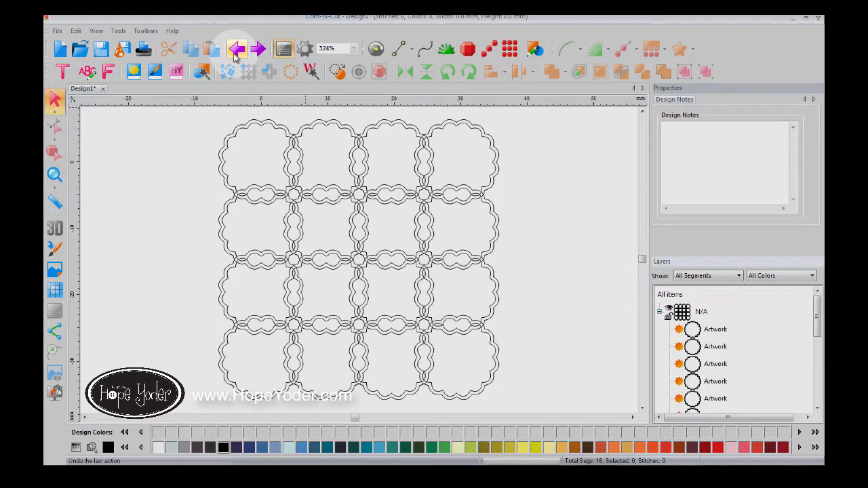
click(235, 54)
click(235, 50)
click(236, 50)
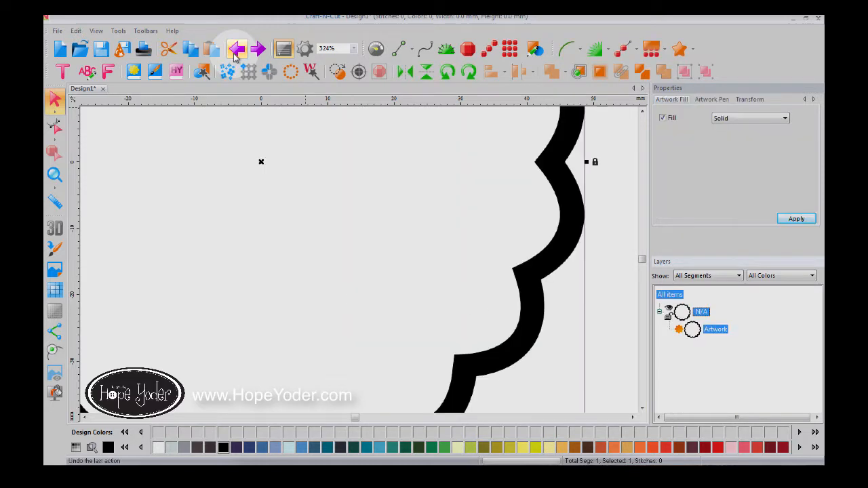
click(259, 51)
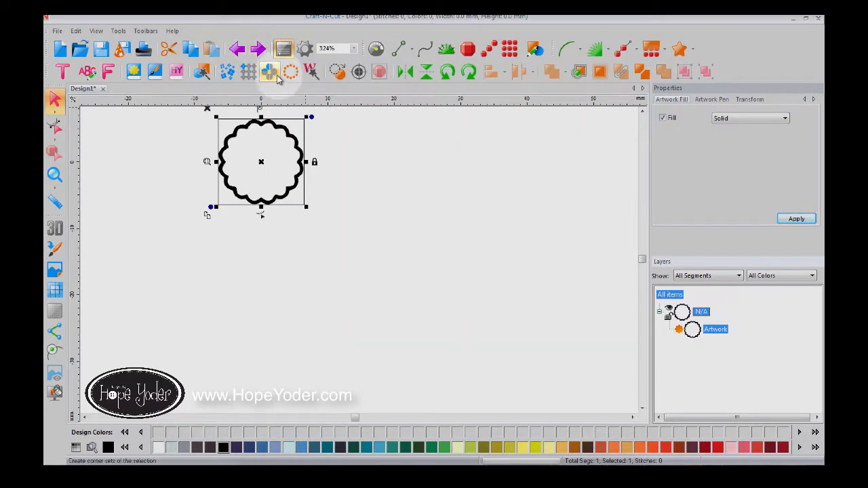
- Close the scalloped circle design without saving its changes and start a new blank design
click(274, 74)
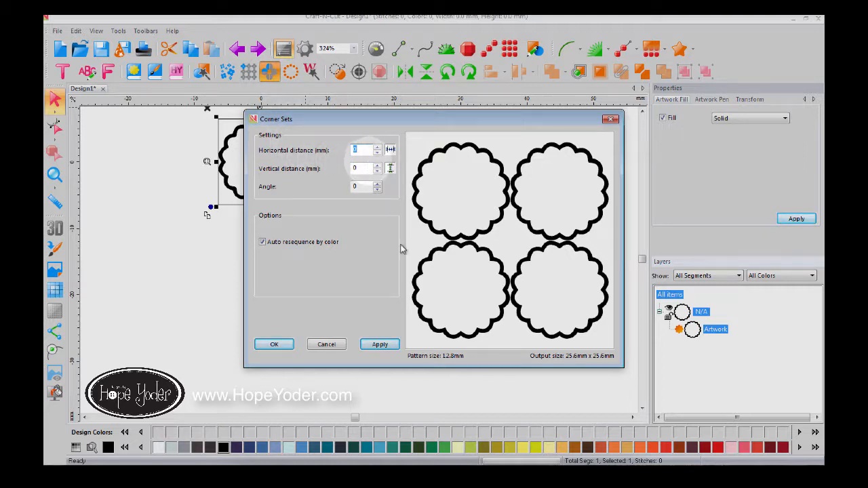
click(329, 344)
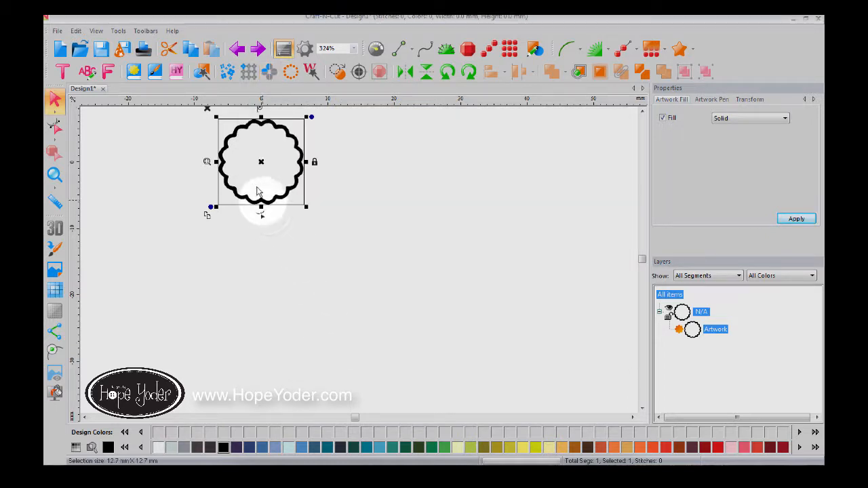
click(104, 91)
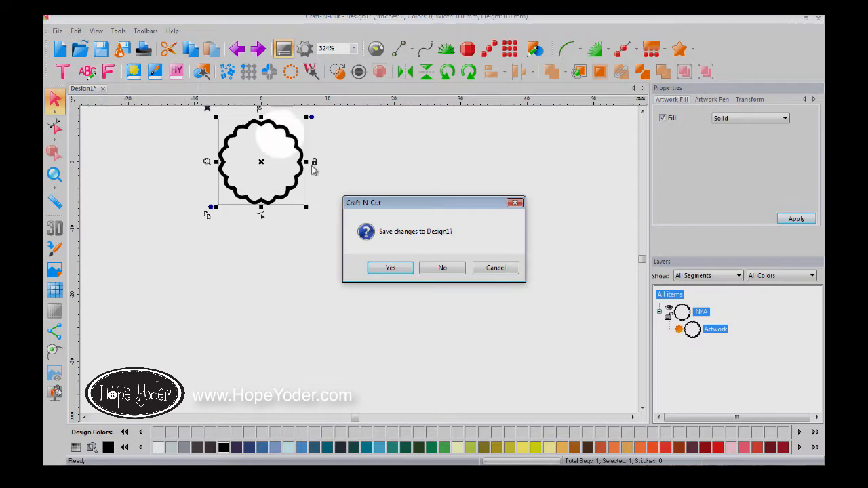
click(436, 267)
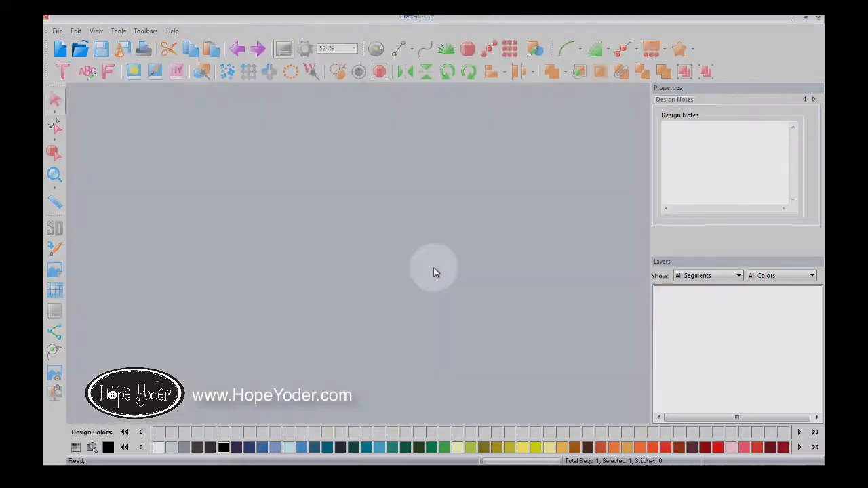
click(60, 49)
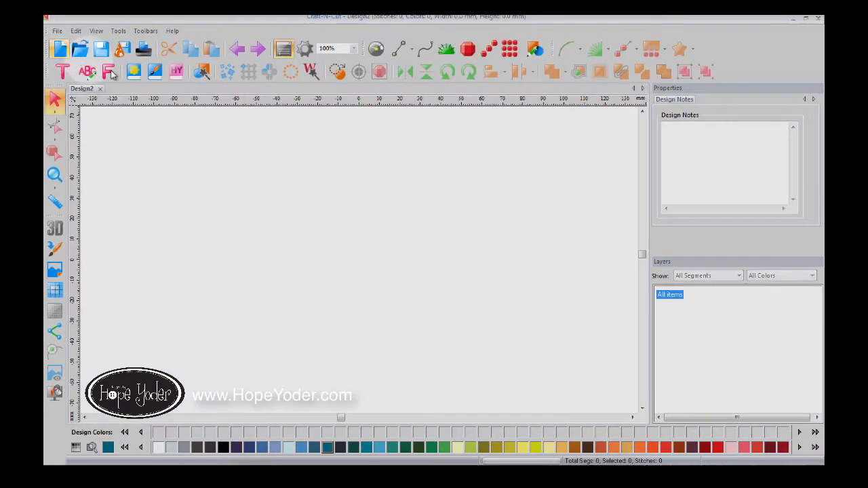
- Insert the 1-A-L letter from the Hope Yoder Library at its default size
click(174, 77)
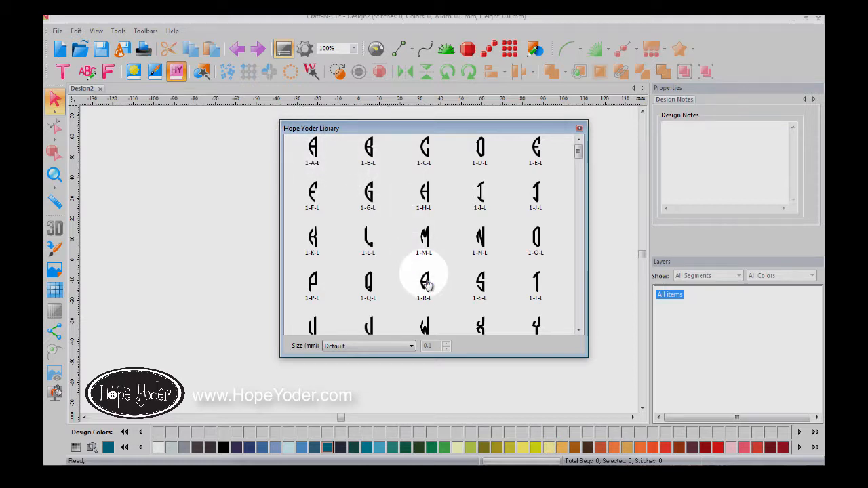
click(313, 156)
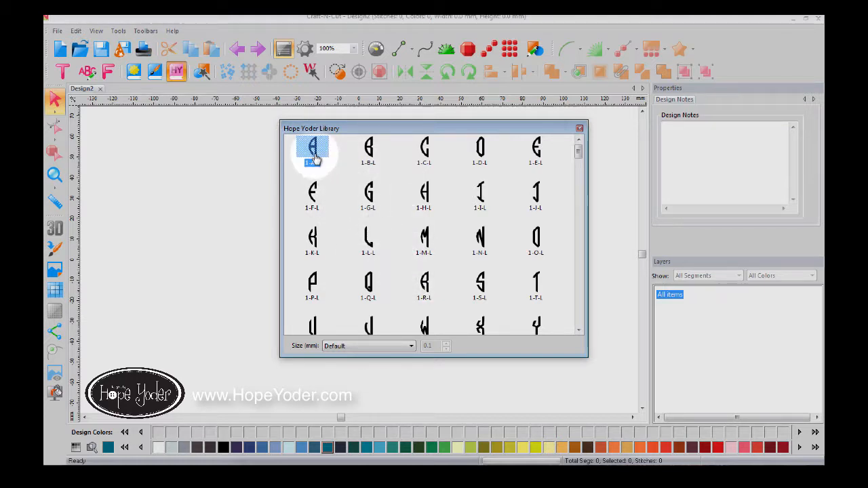
double_click(313, 156)
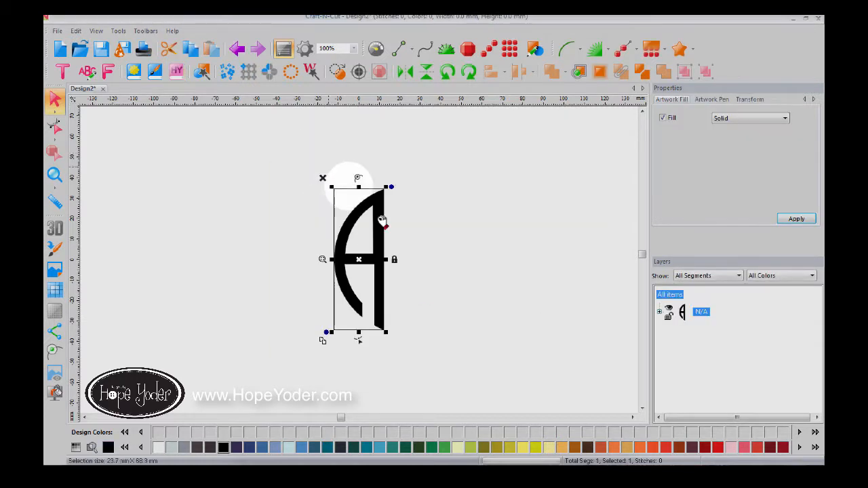
- Start a corner set from the letter A with 0.9 mm horizontal and 1.2 mm vertical distance
click(269, 71)
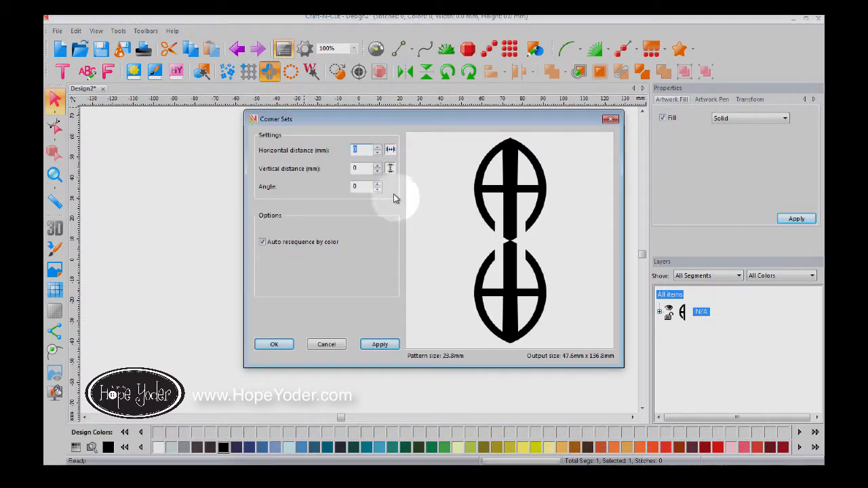
click(377, 148)
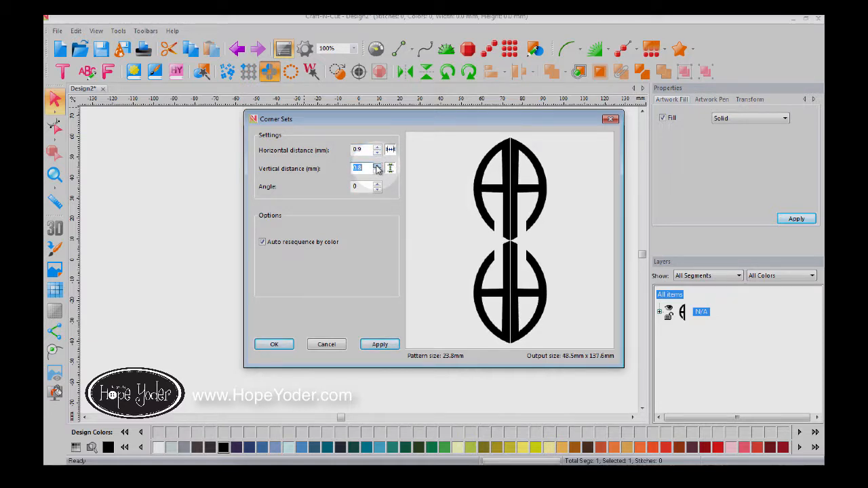
click(377, 166)
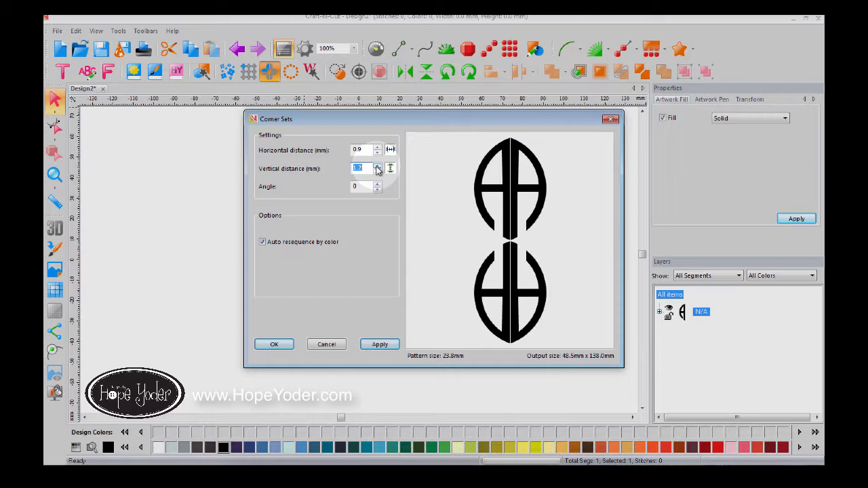
- Set the corner set's angle to 43 and create the set
click(377, 184)
click(377, 183)
drag(377, 185, 377, 184)
click(377, 184)
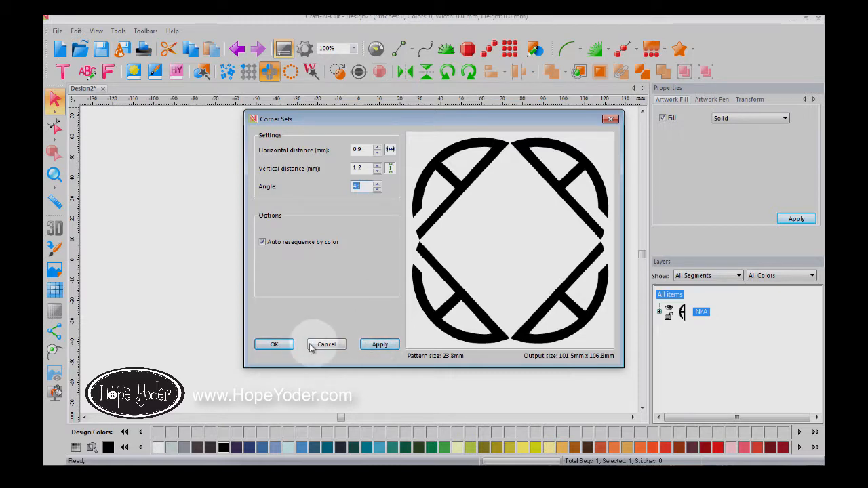
click(274, 344)
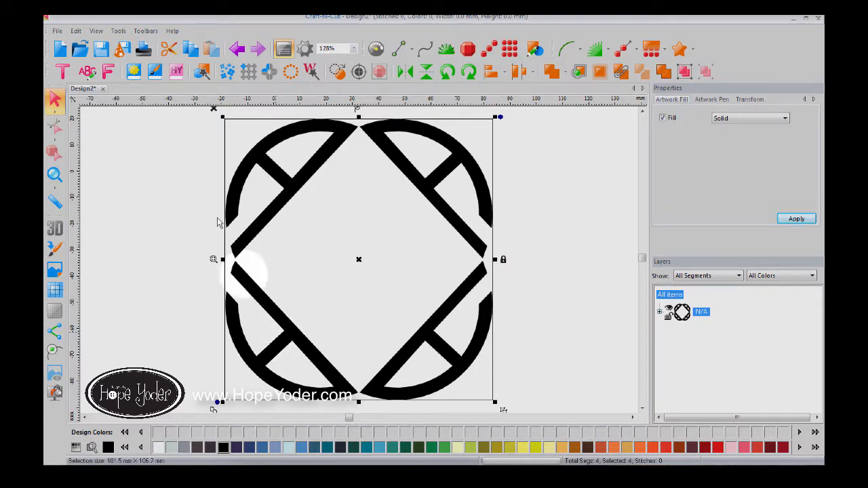
- Undo the corner set and create a circle set from the letter A with a count of 9
click(237, 48)
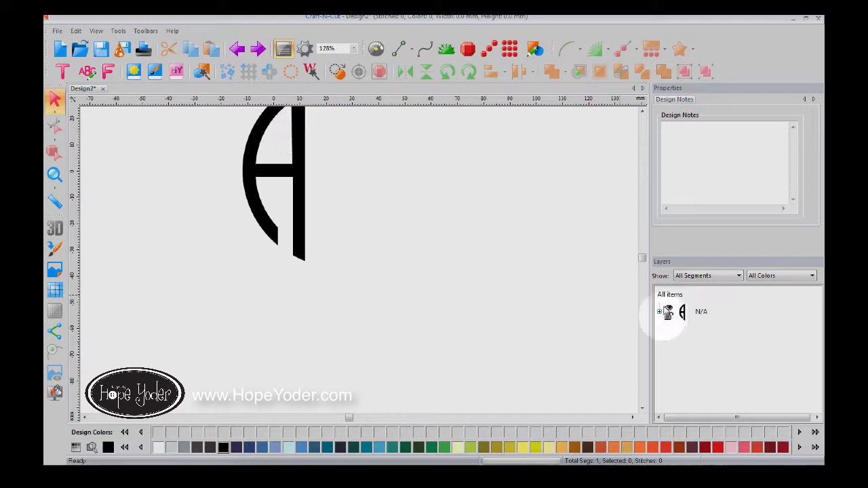
click(669, 294)
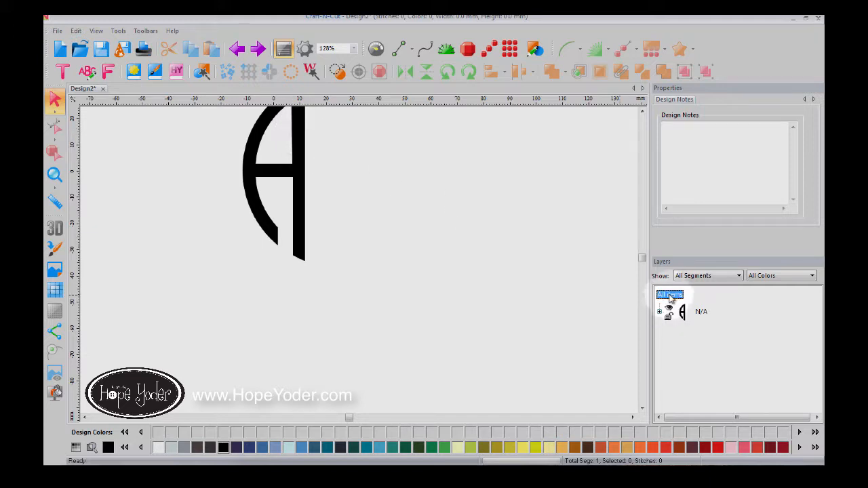
click(291, 72)
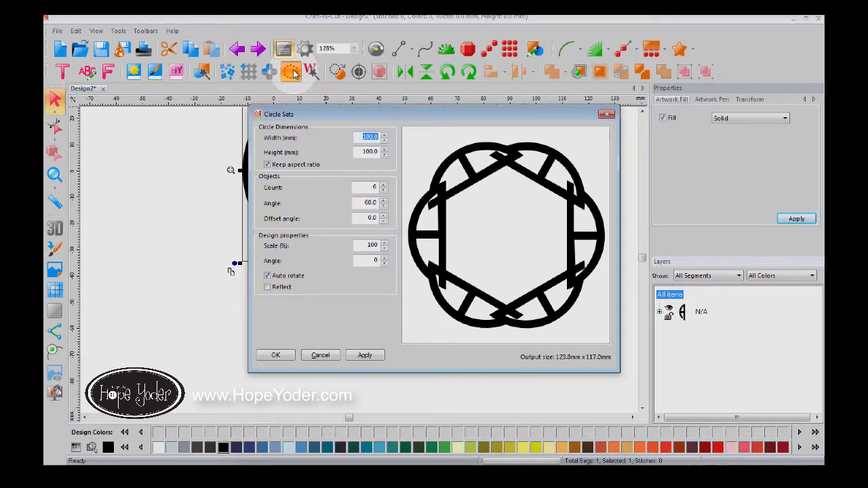
click(383, 185)
click(383, 184)
click(383, 184)
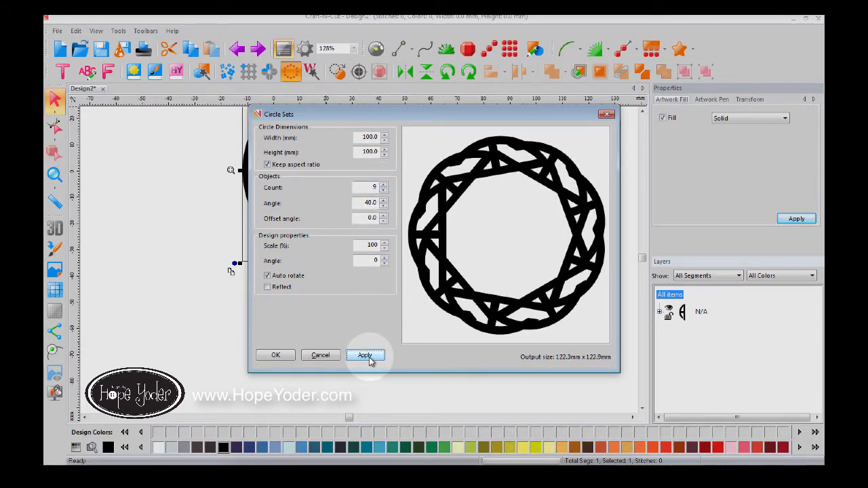
click(275, 354)
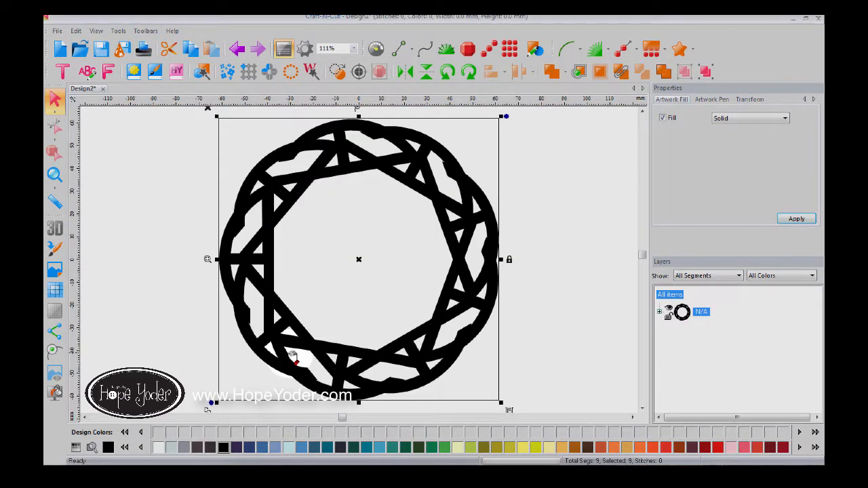
- Remove the fill from all letters in the circle set, leaving only their outlines
click(663, 119)
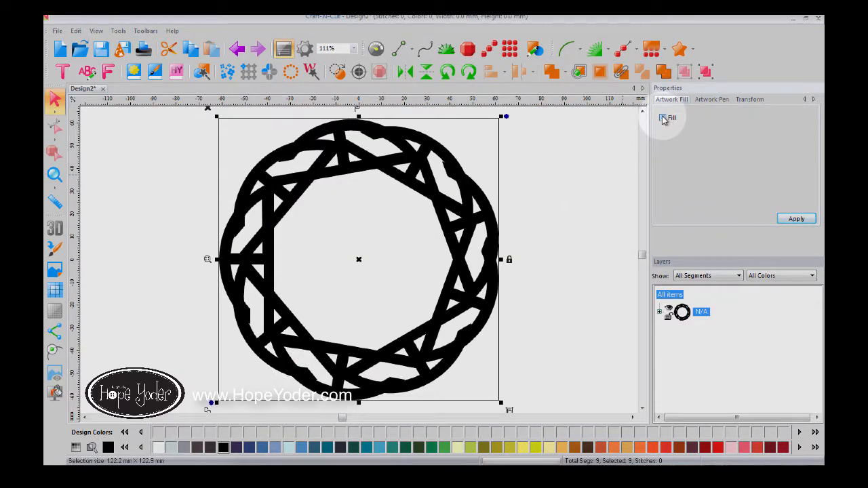
click(777, 220)
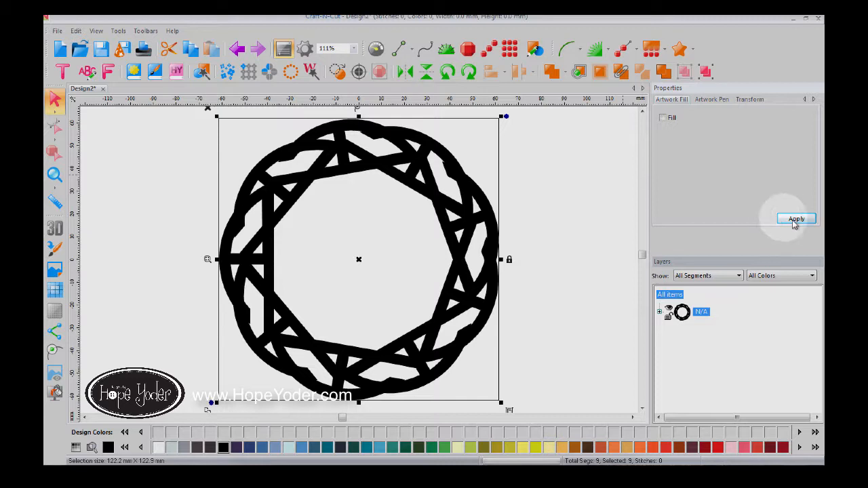
click(796, 223)
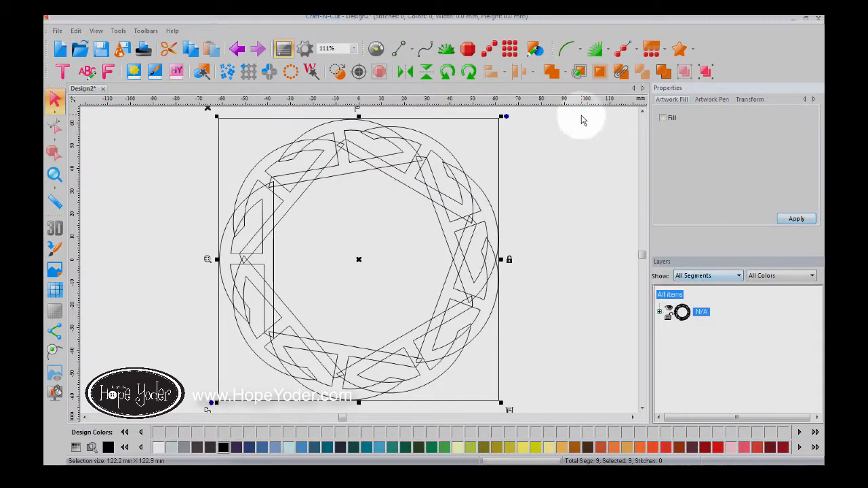
- Try to weld the ring of overlapping letters, undo the weld and reselect all items
click(554, 72)
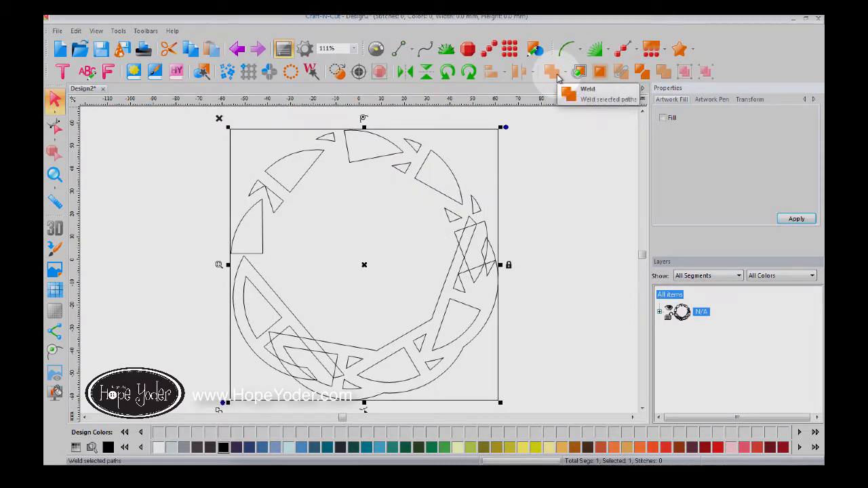
click(237, 48)
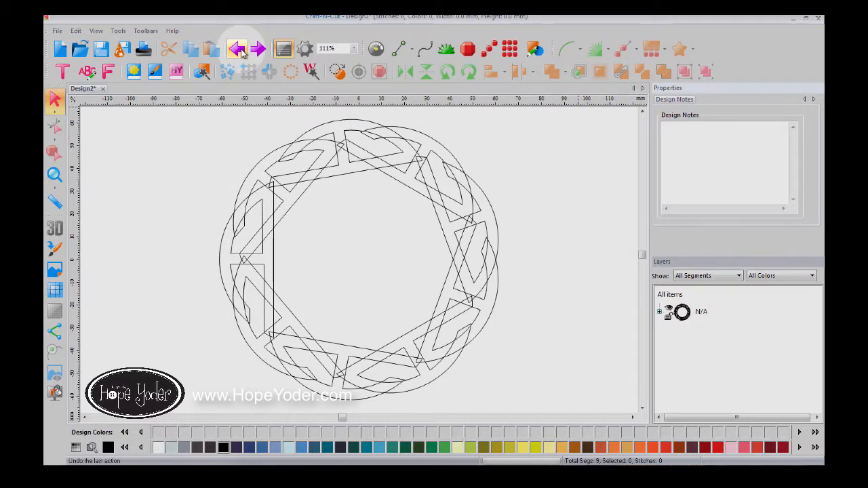
click(669, 295)
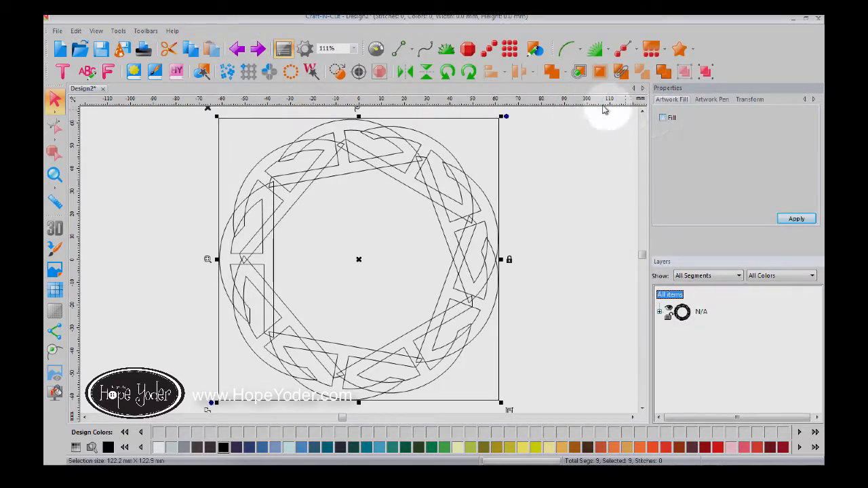
- Try another path-combining operation on the ring of outlined letters, undo it and reselect the ring
click(565, 74)
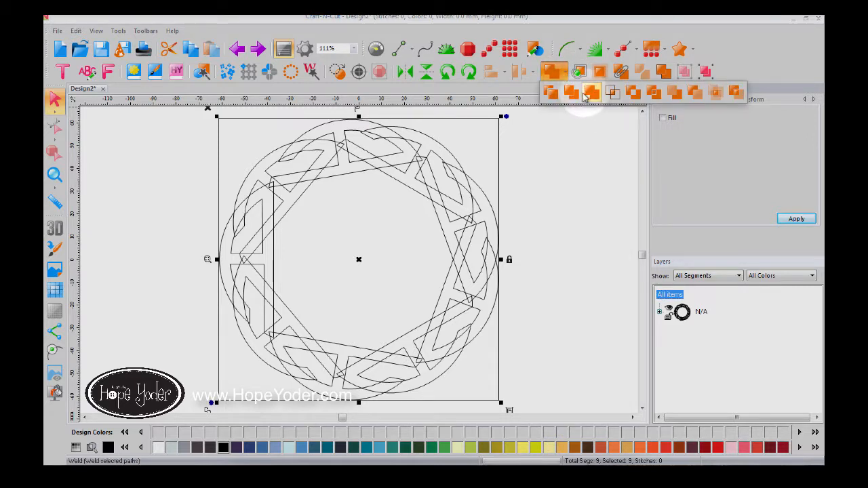
click(573, 93)
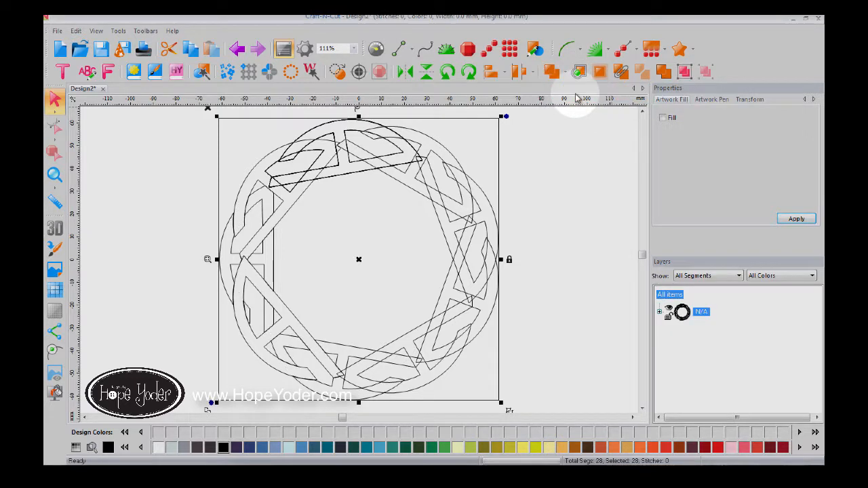
click(237, 49)
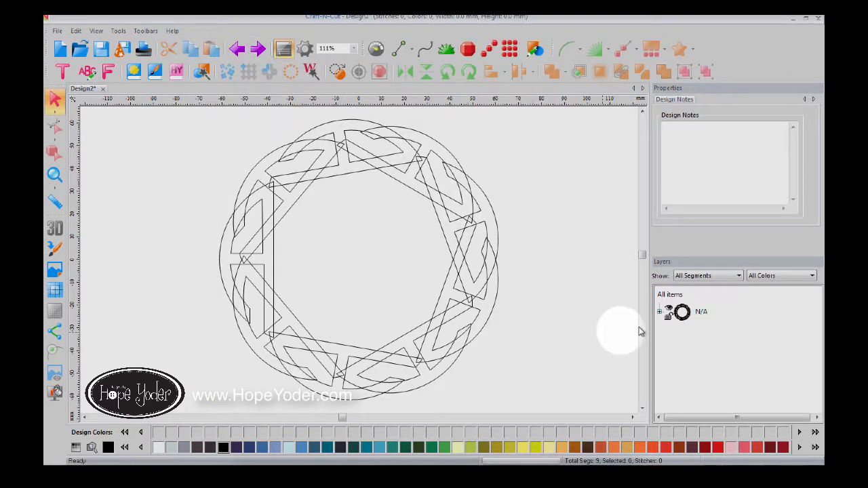
click(680, 311)
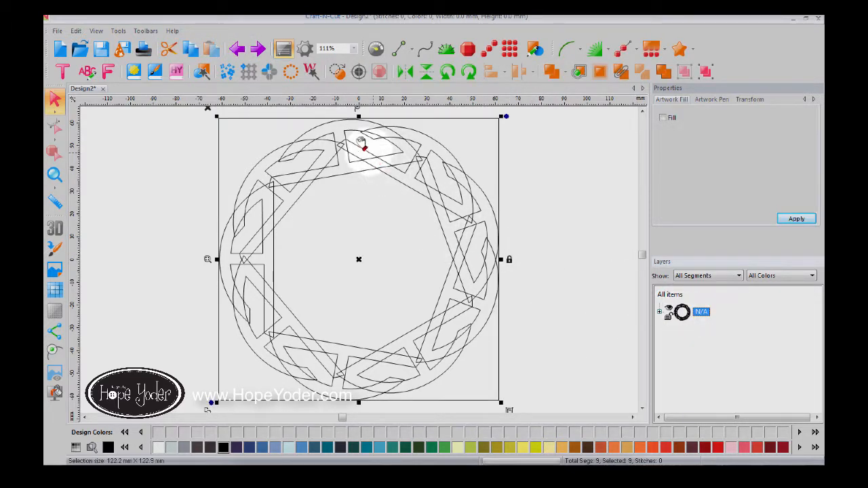
- Undo the fill removal and the circle set to restore the single letter A
click(237, 49)
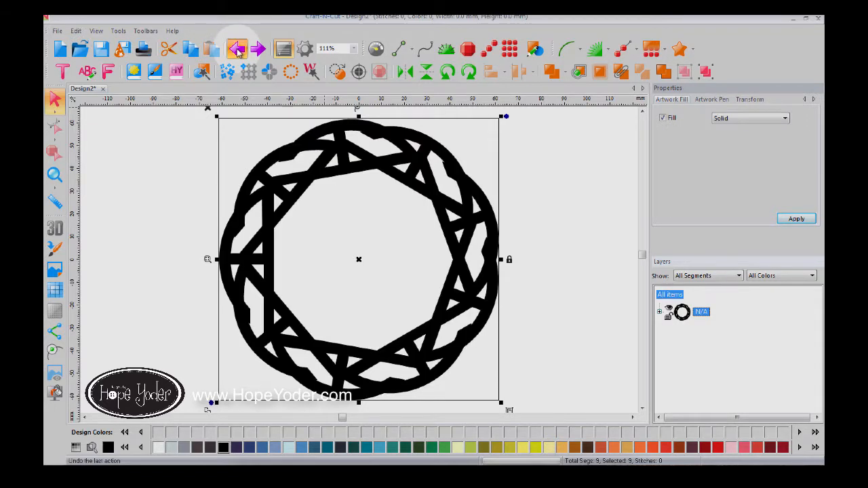
click(238, 49)
click(522, 296)
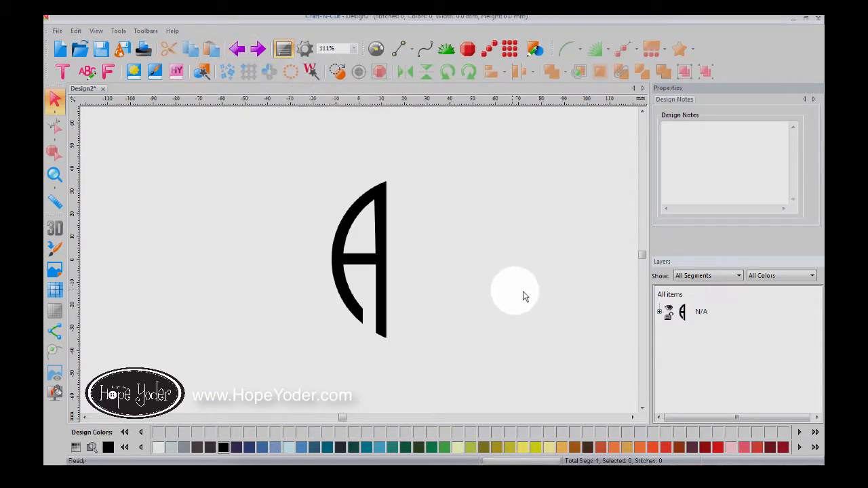
- Start a circle set from the letter A and set the object count to 4
click(675, 295)
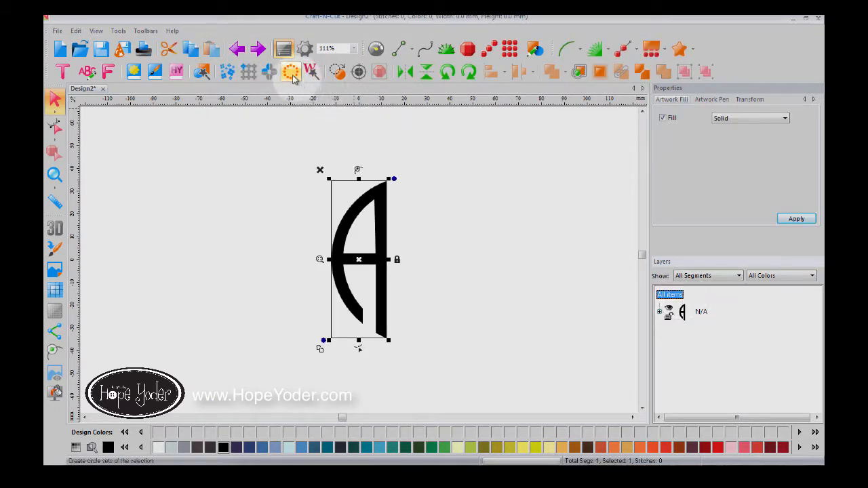
click(293, 75)
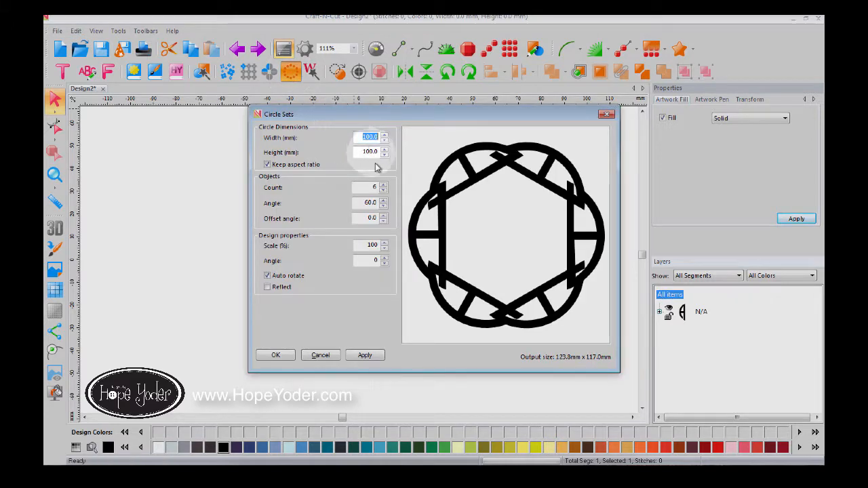
click(383, 190)
click(383, 190)
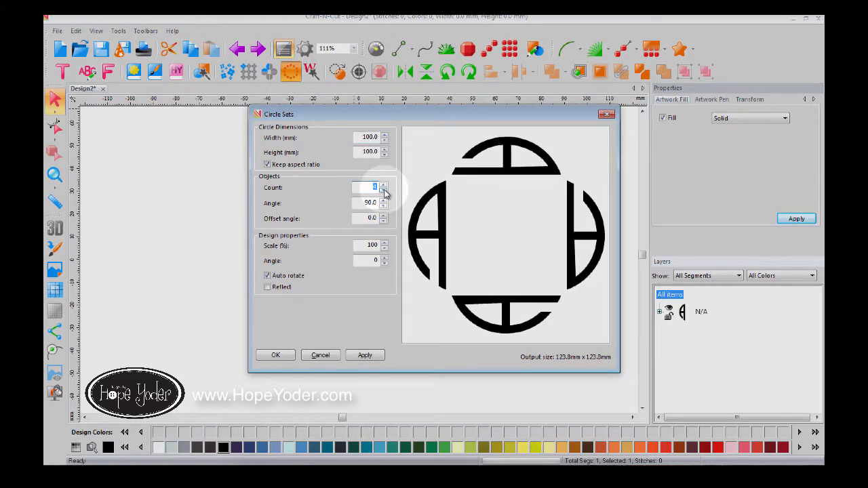
click(383, 186)
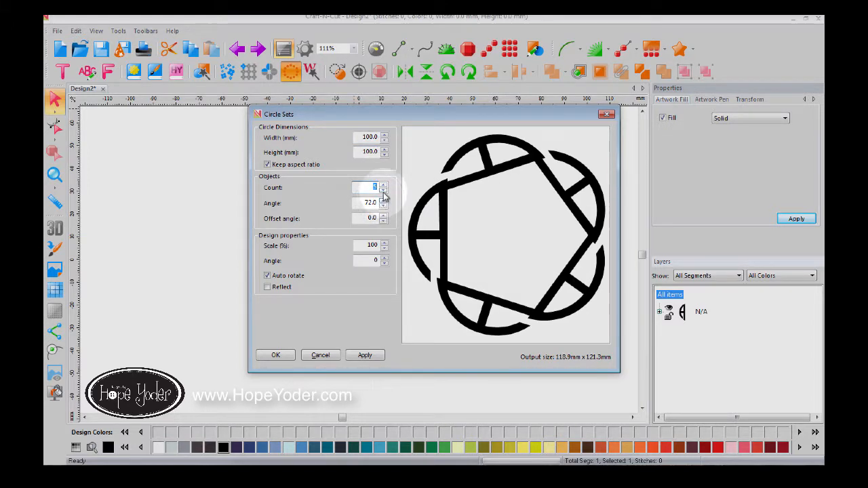
click(383, 190)
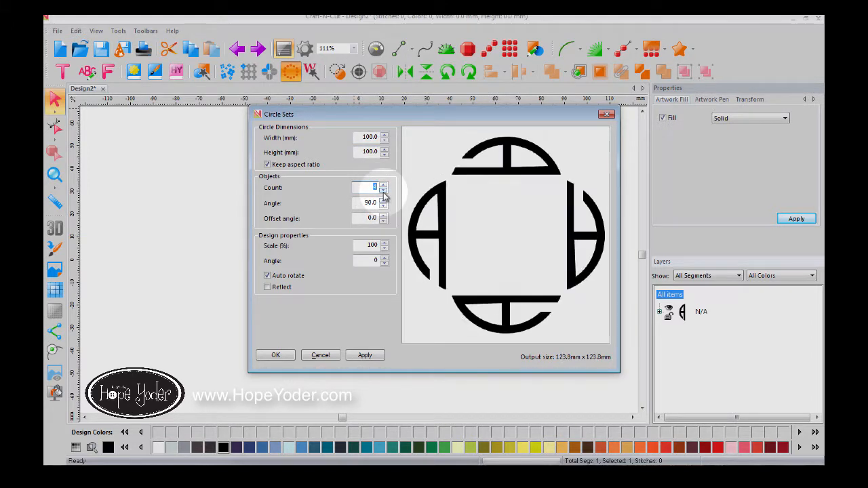
- Set the design scale of the circle set to 103%
click(384, 243)
click(384, 243)
click(384, 243)
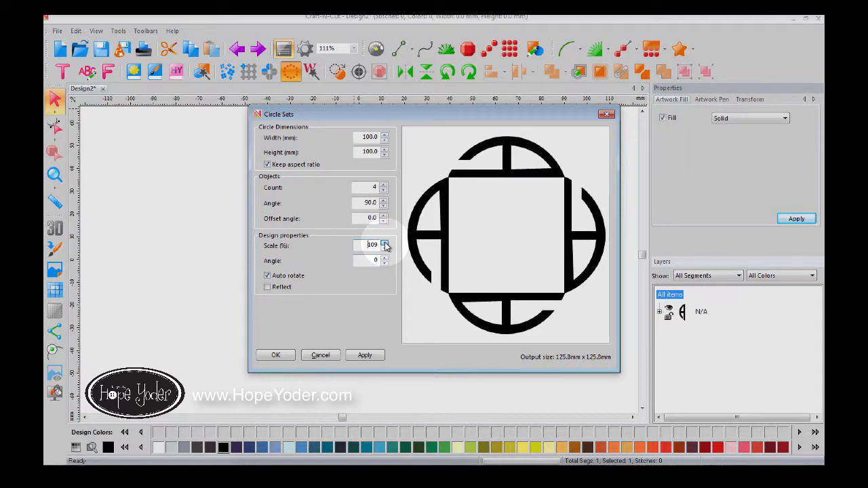
click(384, 243)
click(384, 243)
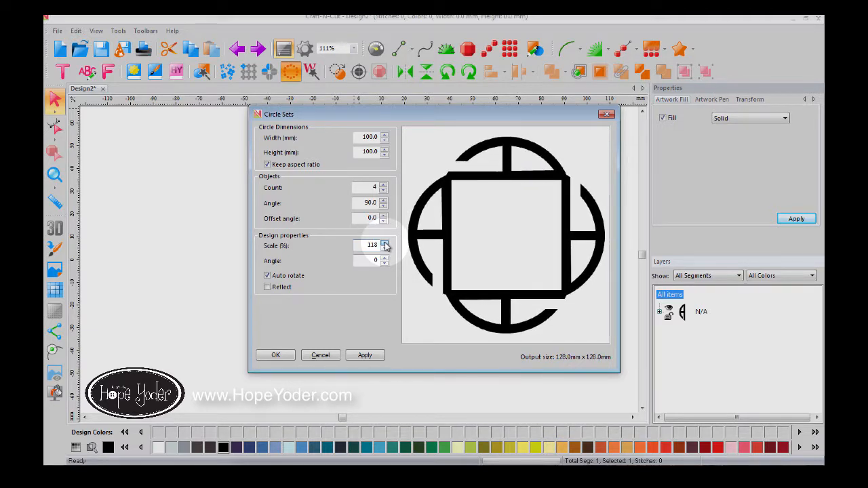
click(384, 243)
click(384, 243)
click(384, 248)
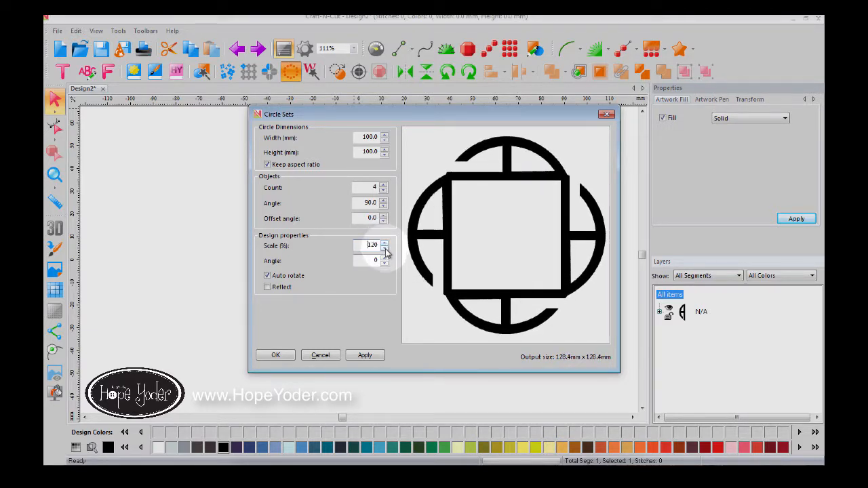
click(385, 249)
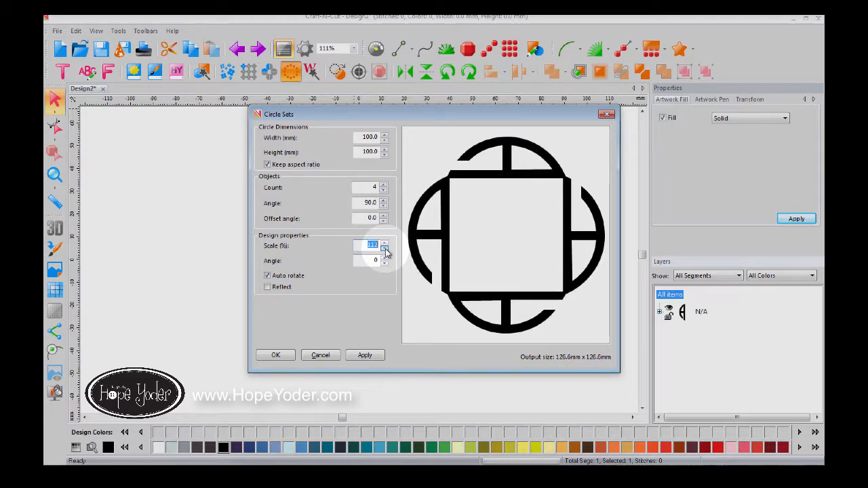
click(384, 249)
click(385, 249)
click(384, 248)
click(385, 249)
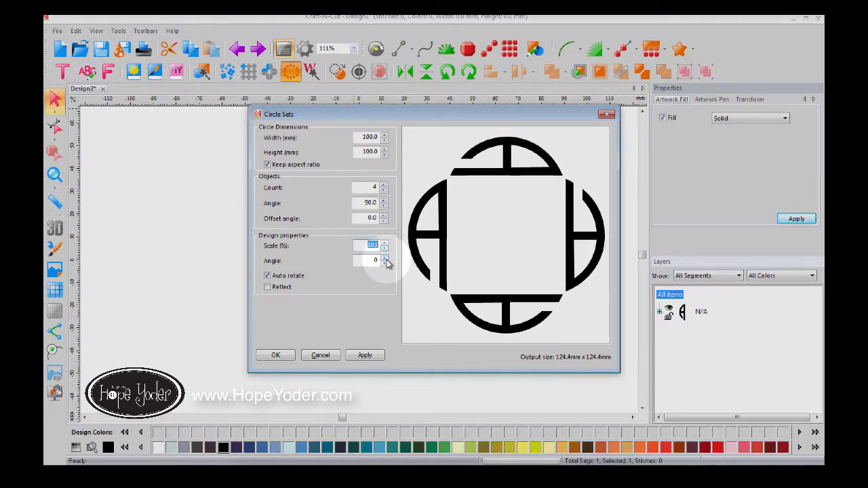
- Set the design angle of the circle set to 24 and create the set of four letters
click(384, 263)
click(385, 262)
click(384, 262)
click(384, 262)
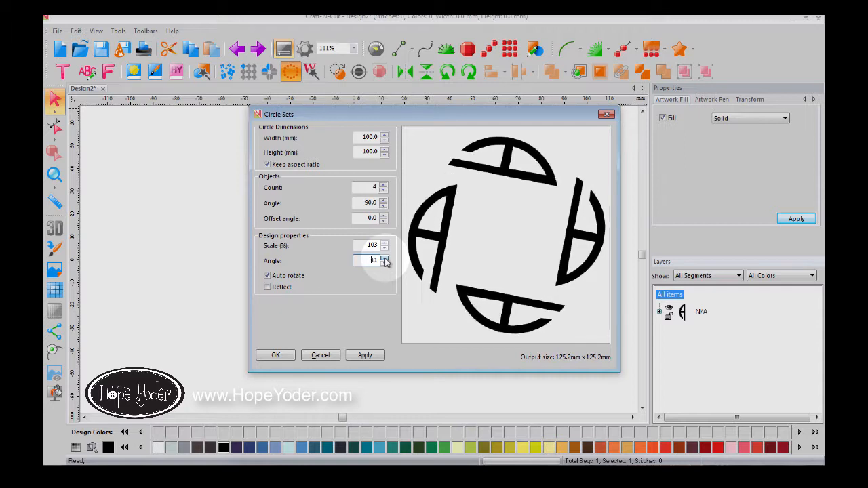
click(385, 262)
click(384, 261)
click(385, 262)
click(384, 261)
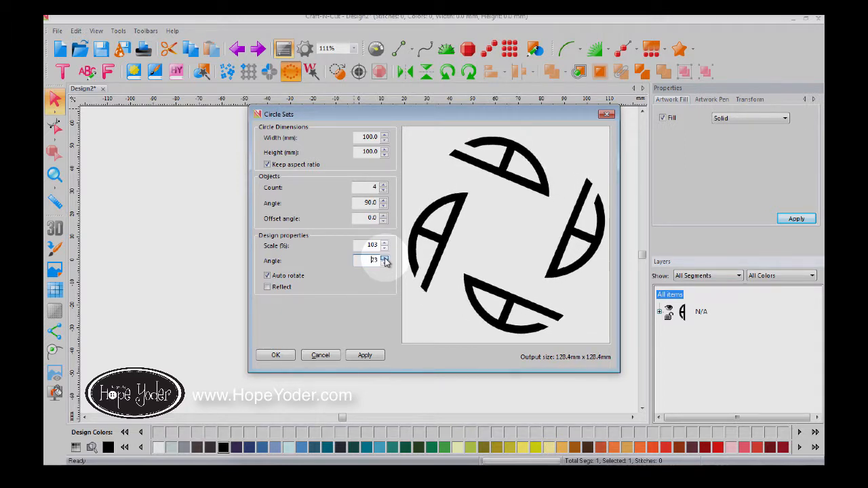
click(384, 262)
click(364, 355)
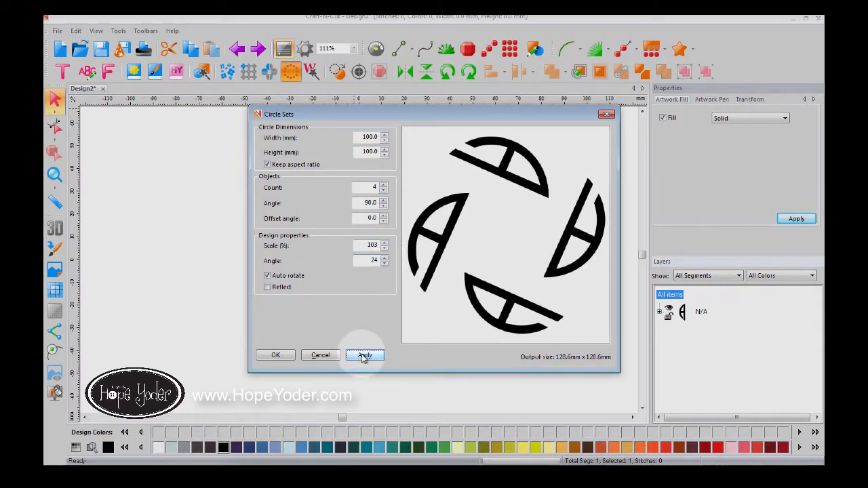
click(276, 354)
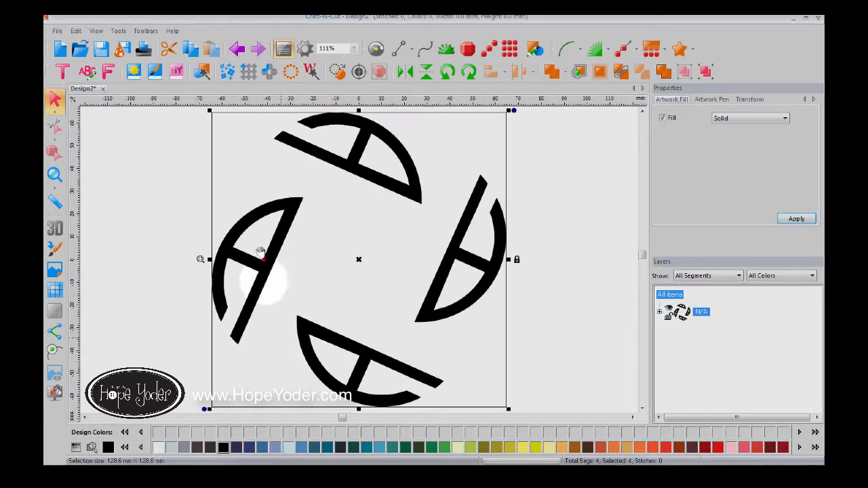
click(290, 71)
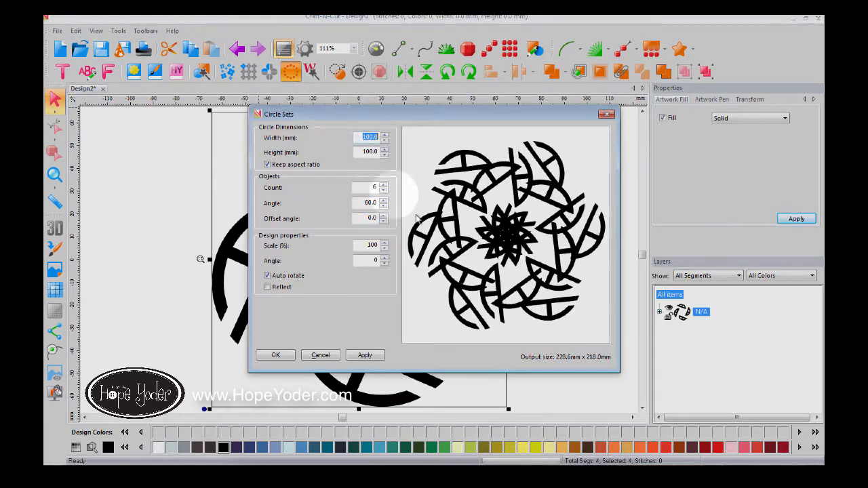
click(320, 355)
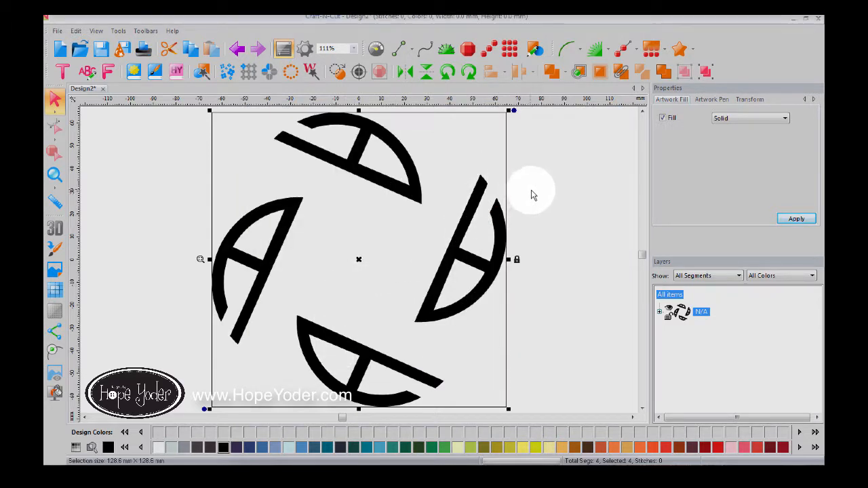
click(532, 195)
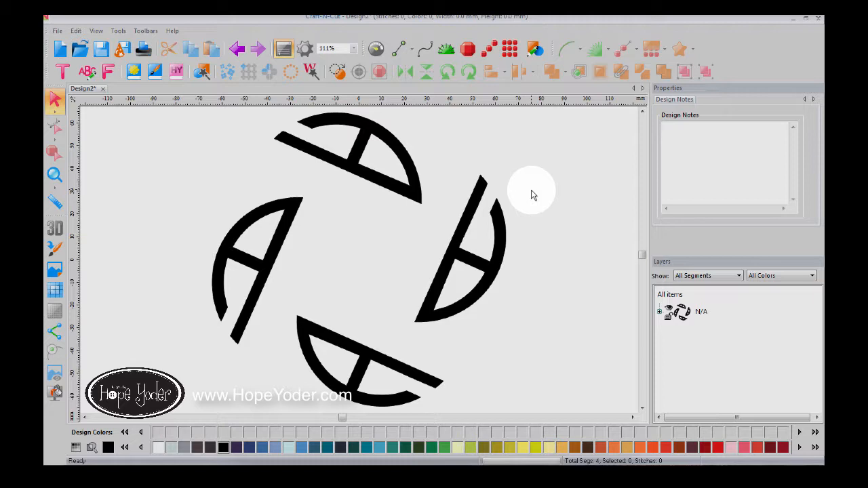
- Create a new design and insert the Tea Cup custom shape from the Food folder
click(58, 50)
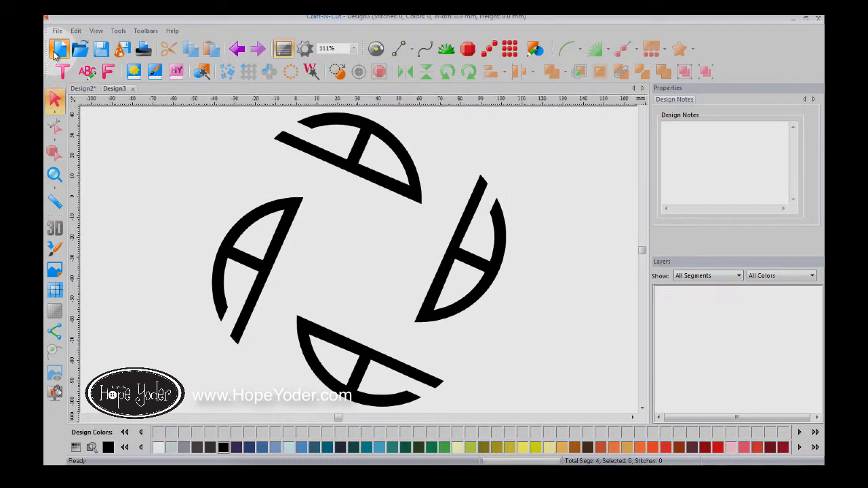
click(134, 72)
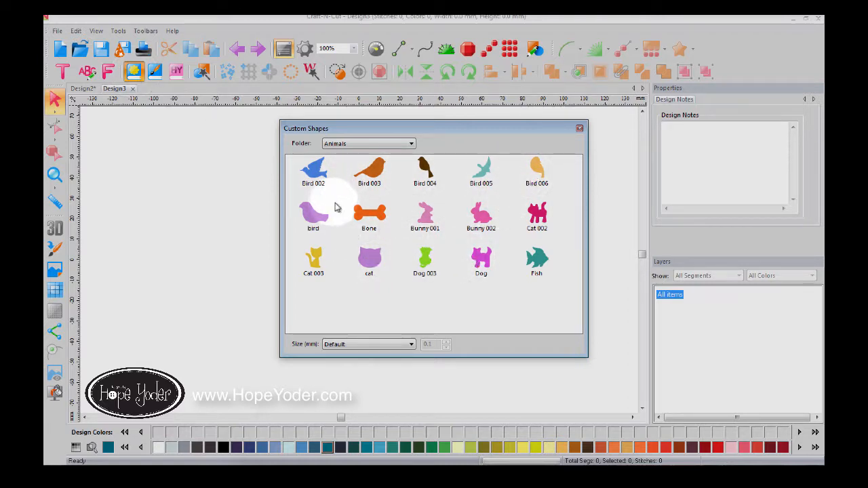
click(411, 144)
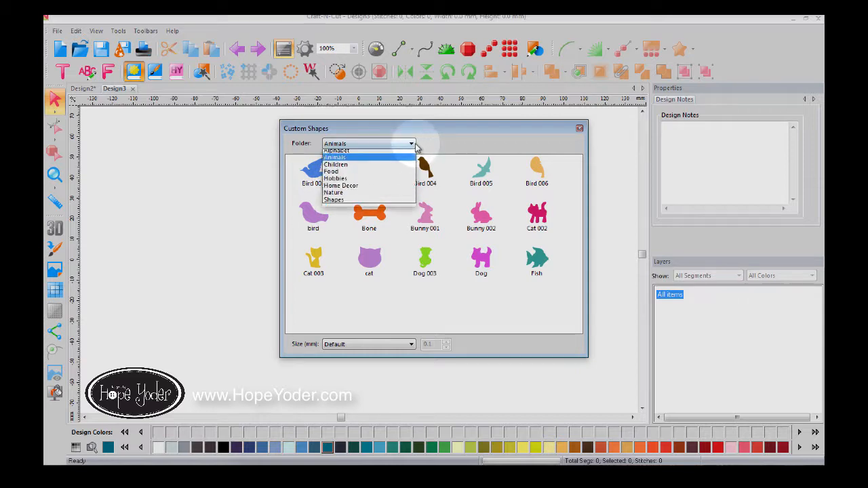
click(374, 174)
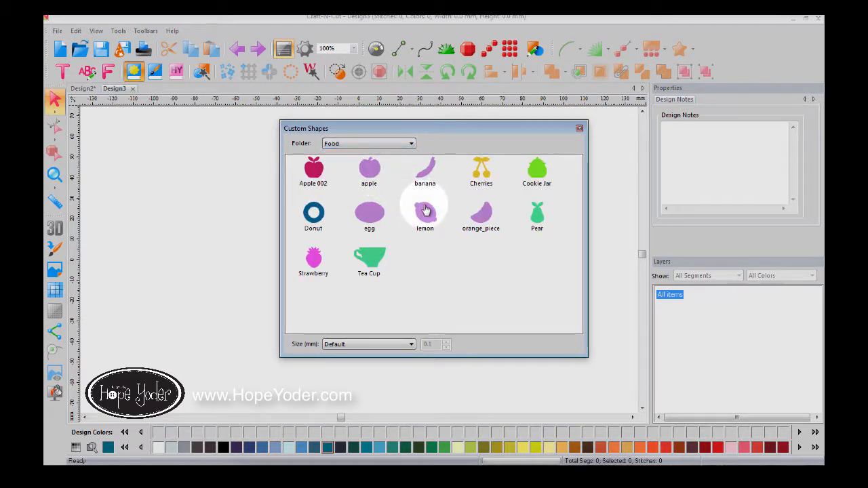
double_click(368, 255)
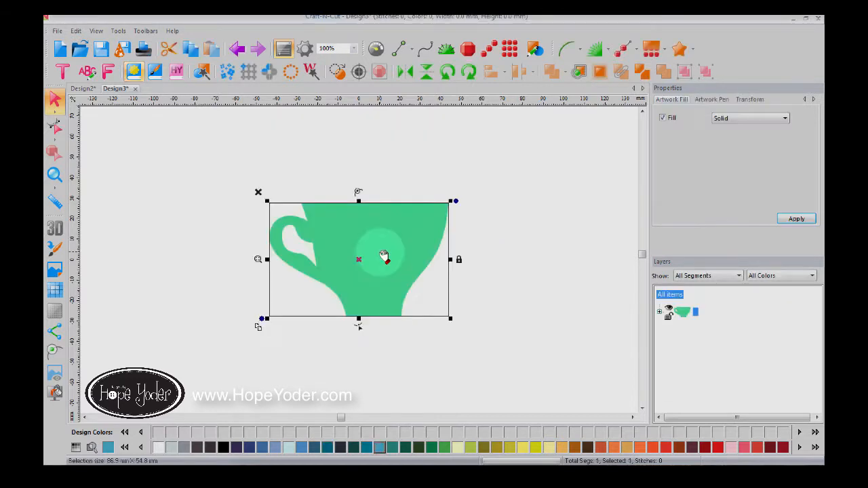
- Check the tea cup's dimensions and generate an offset outline around the cup
click(747, 100)
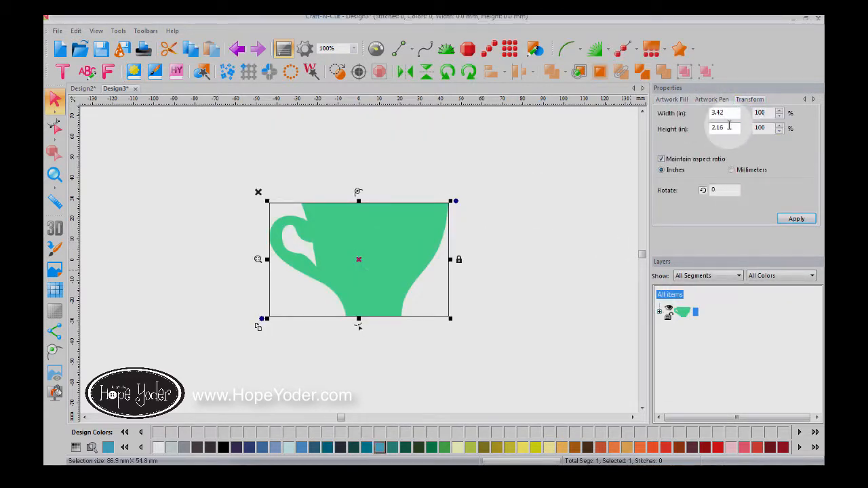
click(679, 317)
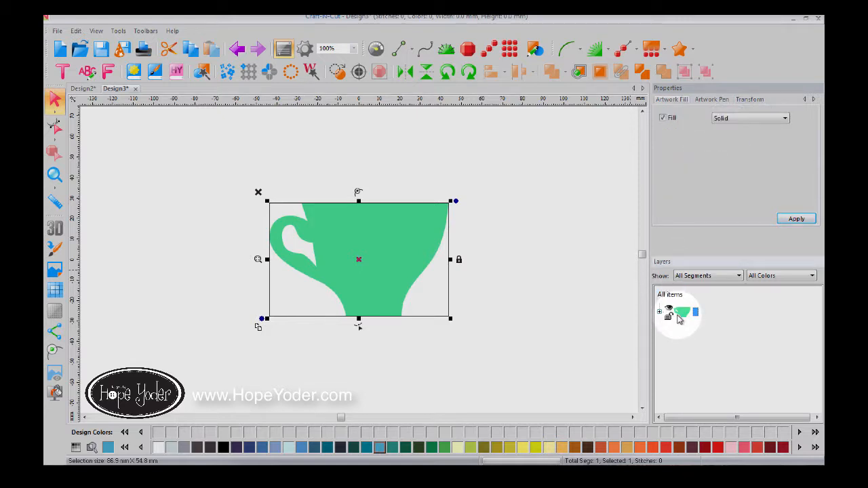
click(579, 74)
click(411, 279)
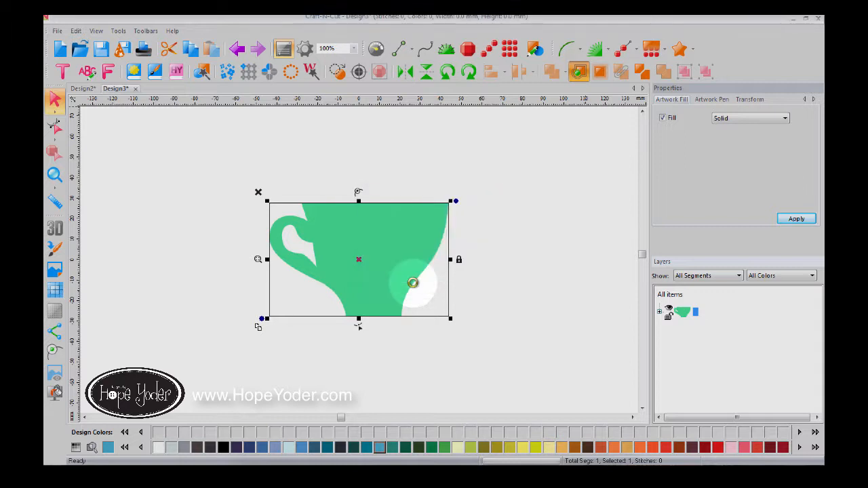
- Expand the tea cup layer and recolor the outline artwork with Craft-N-Cut 172 Orange
click(659, 312)
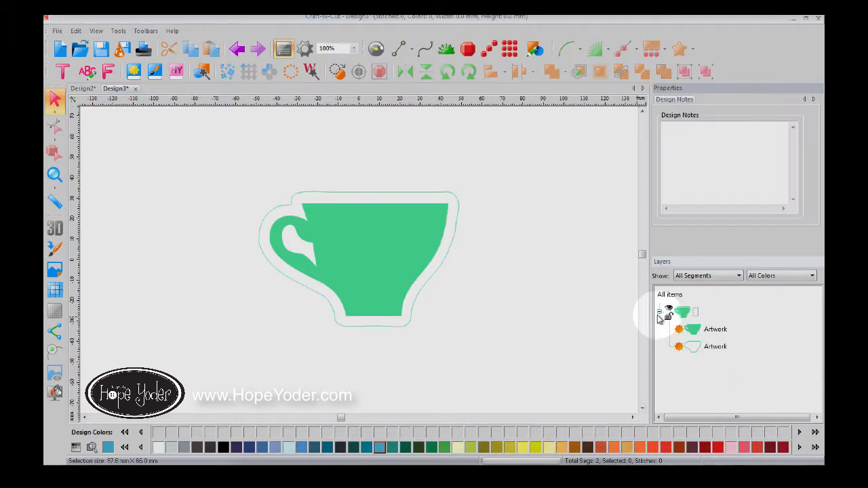
click(701, 351)
click(668, 448)
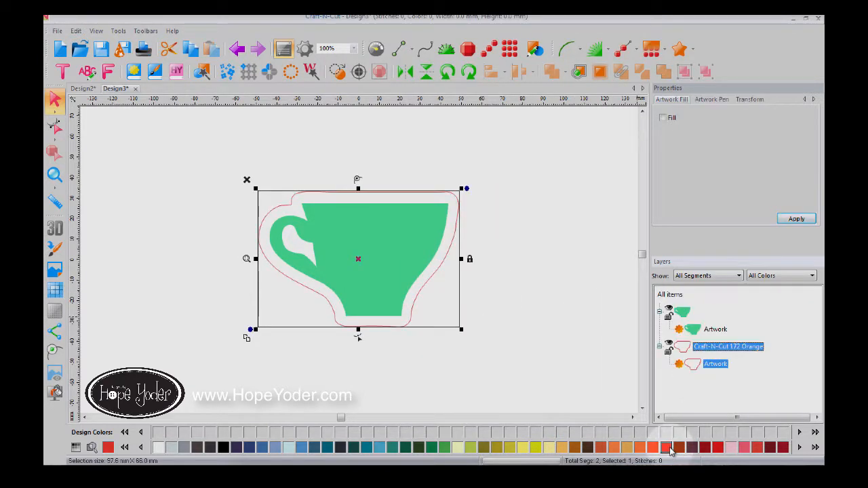
- Hide the orange outline layer and select only the green tea cup artwork
click(716, 329)
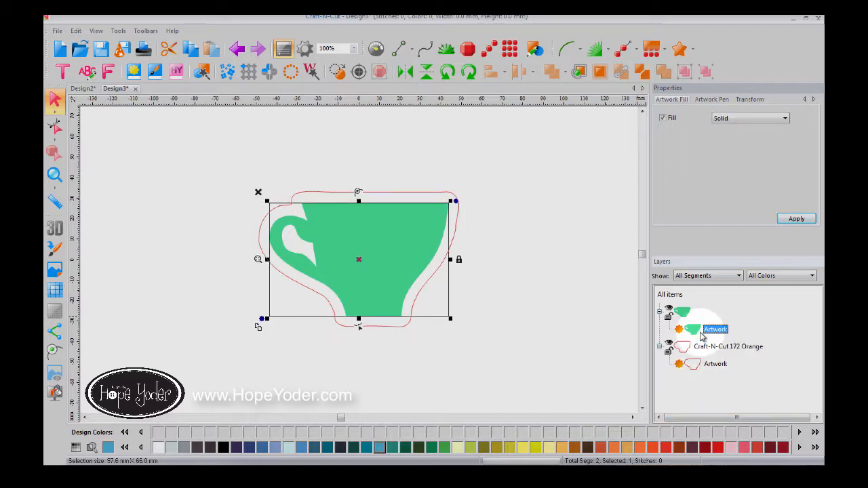
click(669, 345)
click(716, 329)
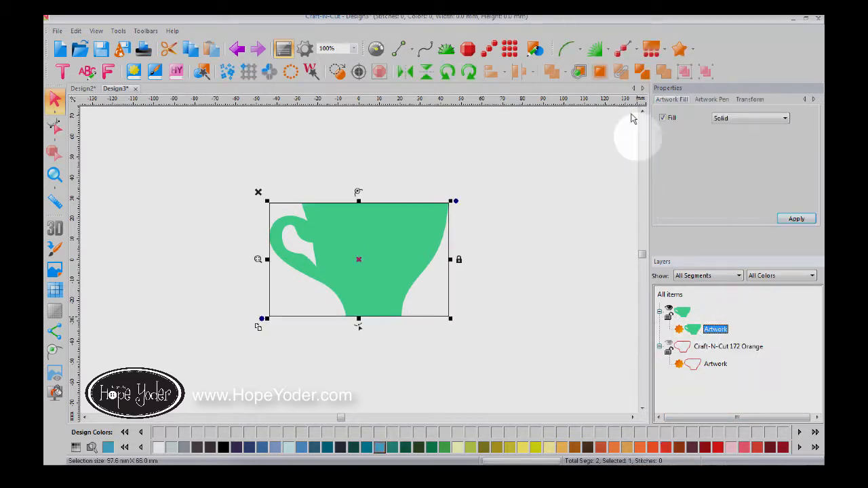
click(600, 74)
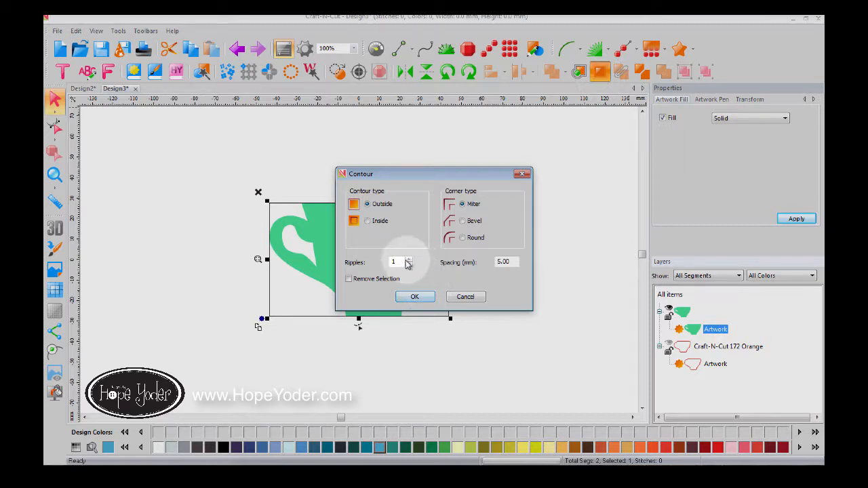
click(415, 297)
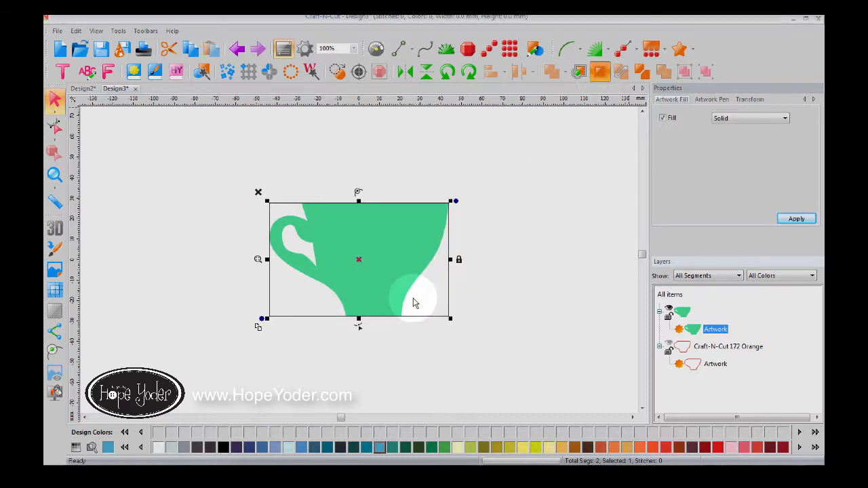
click(234, 49)
- Create an outside contour around the green tea cup with 2 ripples, bevel corners and 1 mm spacing
click(682, 312)
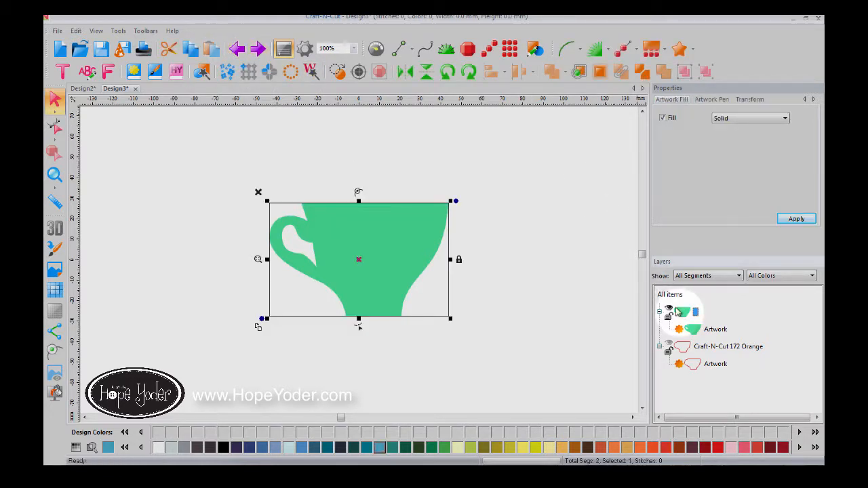
click(599, 71)
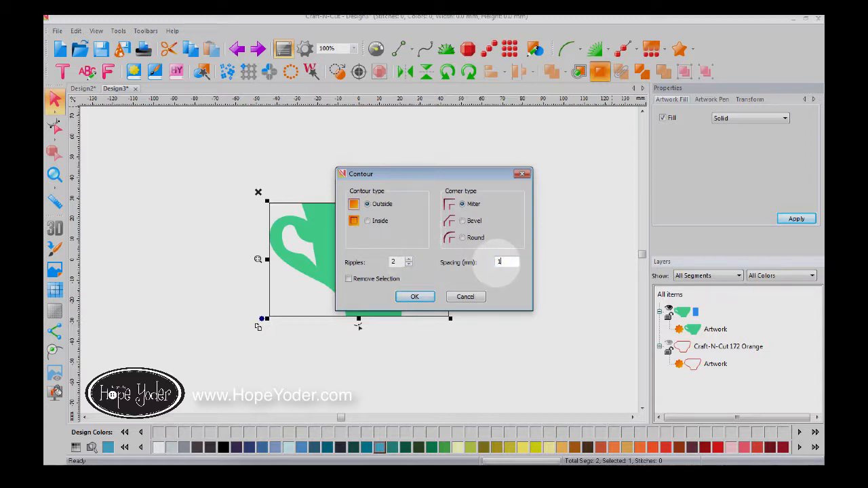
click(461, 221)
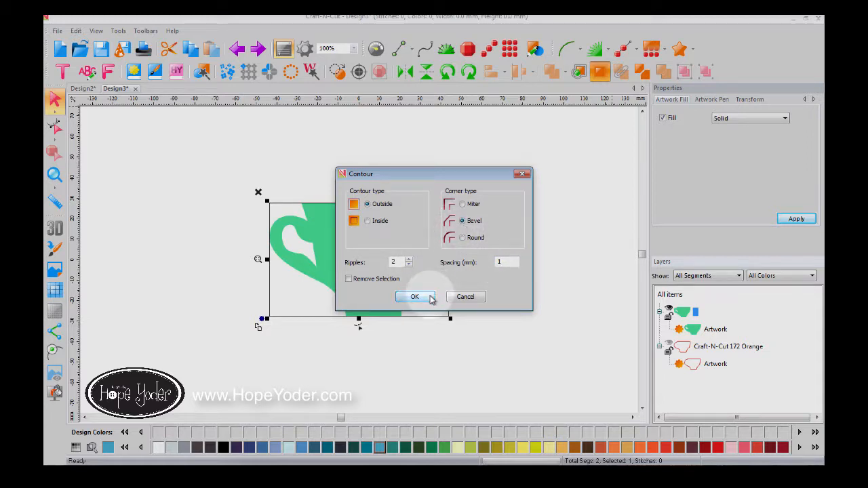
click(414, 297)
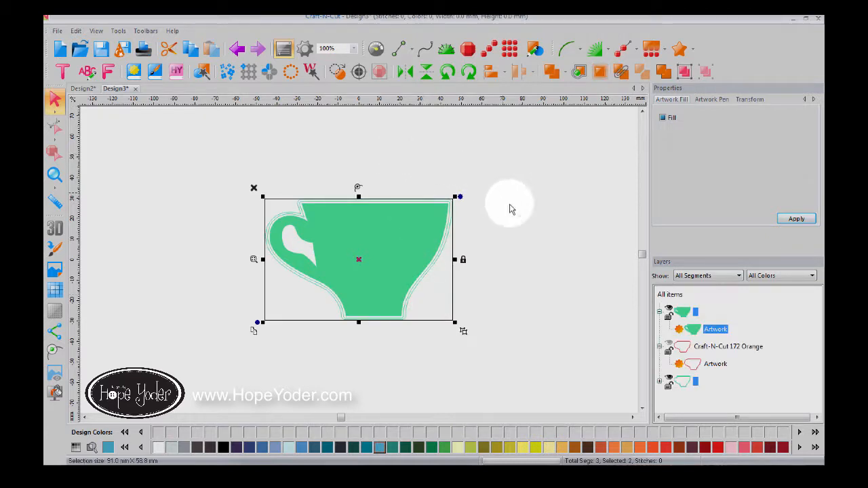
- Recolor the tea cup and its contour lines with Craft-N-Cut 10 Neon Citron and clear the selection
click(542, 447)
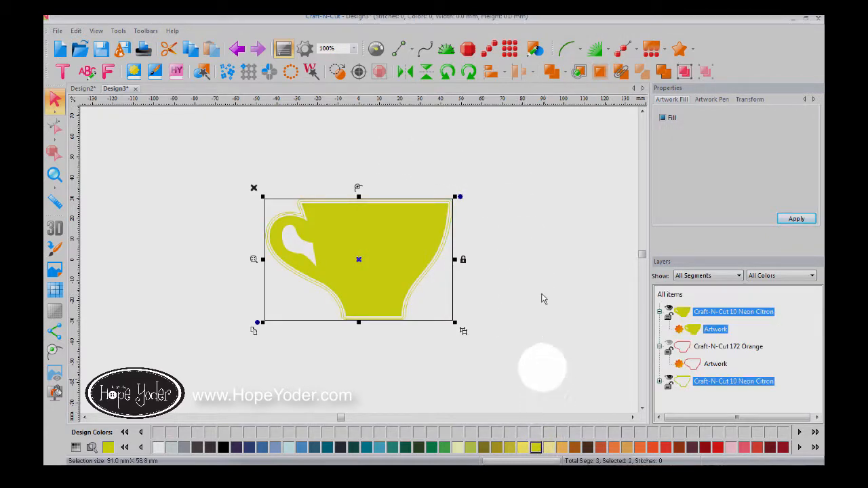
click(505, 179)
click(670, 296)
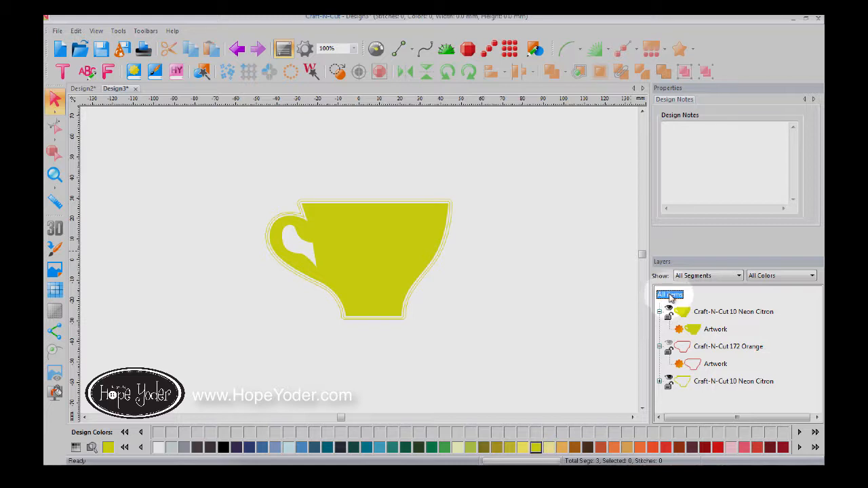